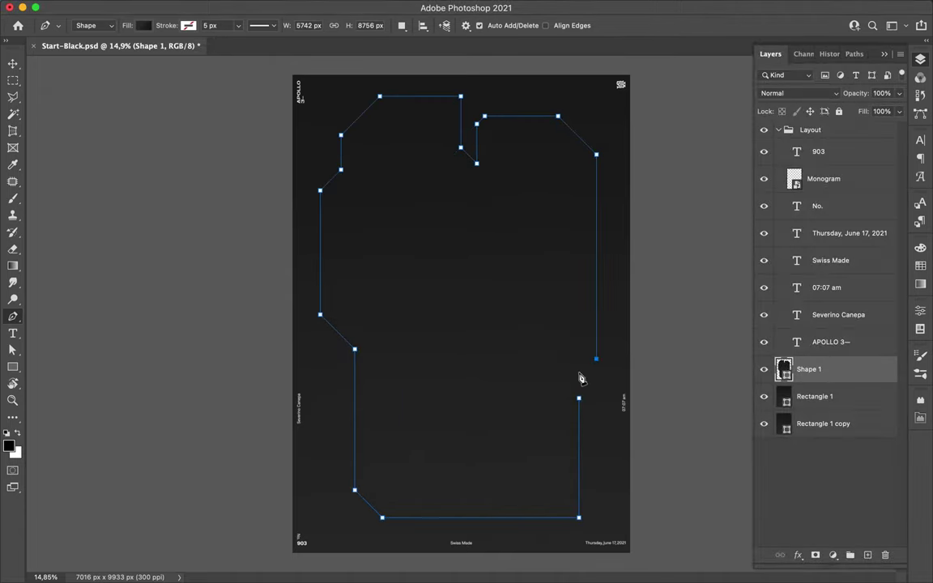
# Step: Close the angular outline path, remove its fill and give it a 95 px stroke
pyautogui.scroll(3, 582, 376)
pyautogui.scroll(3, 581, 396)
pyautogui.click(512, 327)
pyautogui.hotkey('ctrl', '0')
pyautogui.click(143, 25)
pyautogui.click(136, 51)
pyautogui.press('a')
pyautogui.click(272, 25)
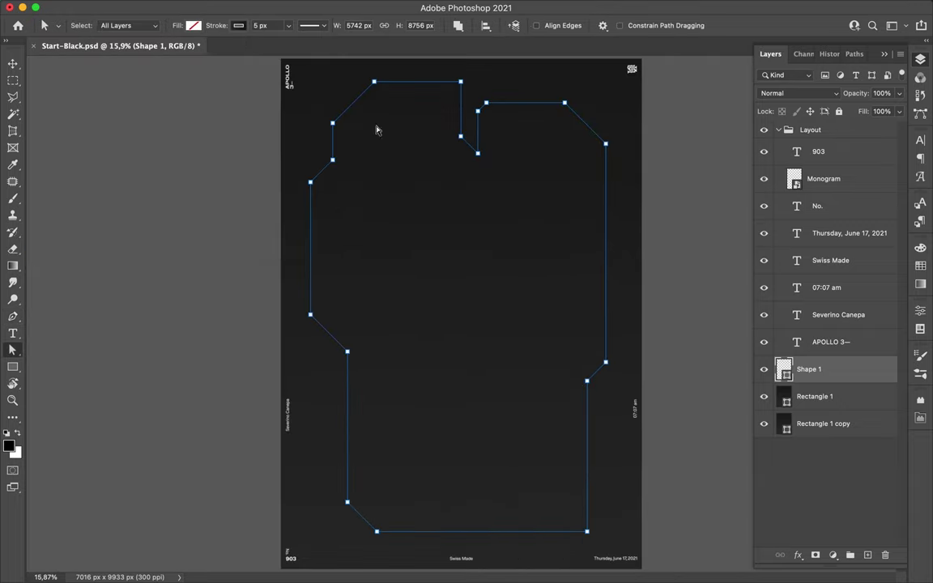
# Step: Duplicate the outline layer, rasterize the copy and paint its edges white
pyautogui.moveTo(810, 369); pyautogui.dragTo(810, 397)
pyautogui.rightClick(811, 397)
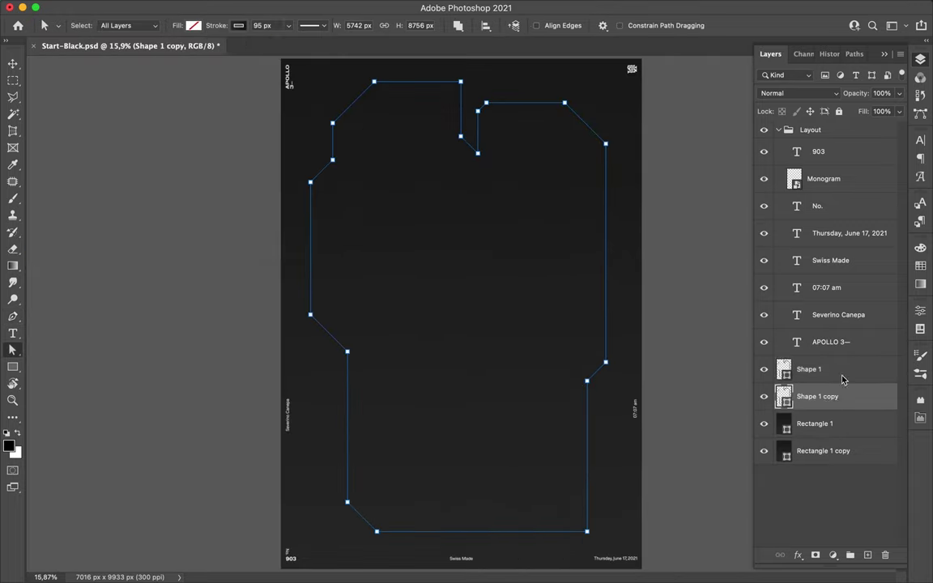
pyautogui.click(777, 269)
pyautogui.keyDown('ctrl'); pyautogui.click(784, 396); pyautogui.keyUp('ctrl')
pyautogui.press('b')
pyautogui.rightClick(460, 154)
pyautogui.press('Escape')
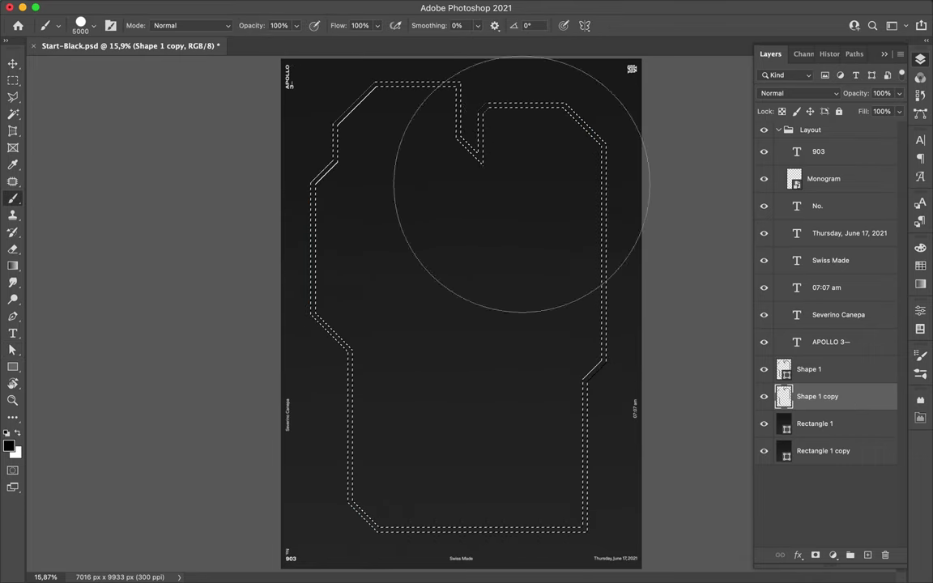
pyautogui.hotkey('ctrl', 'd')
pyautogui.press('v')
# Step: Soften the rasterized copy with a 108.9 px Gaussian Blur
pyautogui.click(303, 7)
pyautogui.click(547, 222)
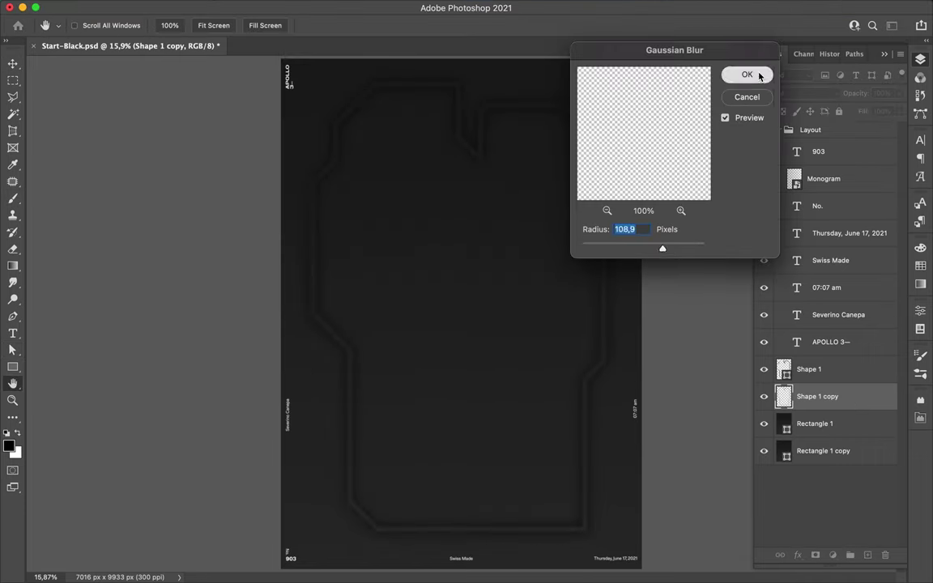
pyautogui.click(747, 75)
pyautogui.hotkey('alt', '[')
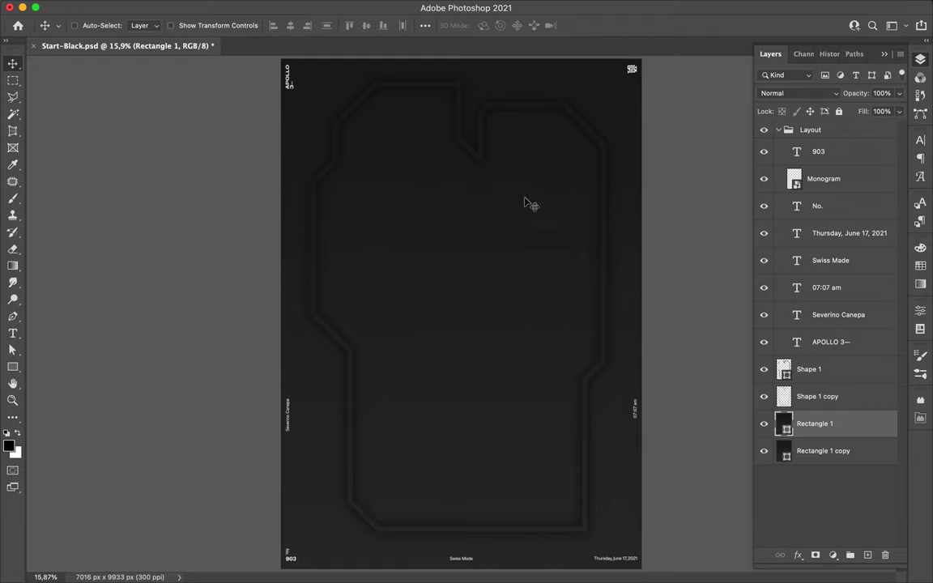
# Step: Begin a new Pen path near the poster's top-left
pyautogui.press('p')
pyautogui.click(309, 154)
pyautogui.click(347, 191)
# Step: Show rulers and close the angular Pen shape near the top-left corner
pyautogui.hotkey('ctrl', 'r')
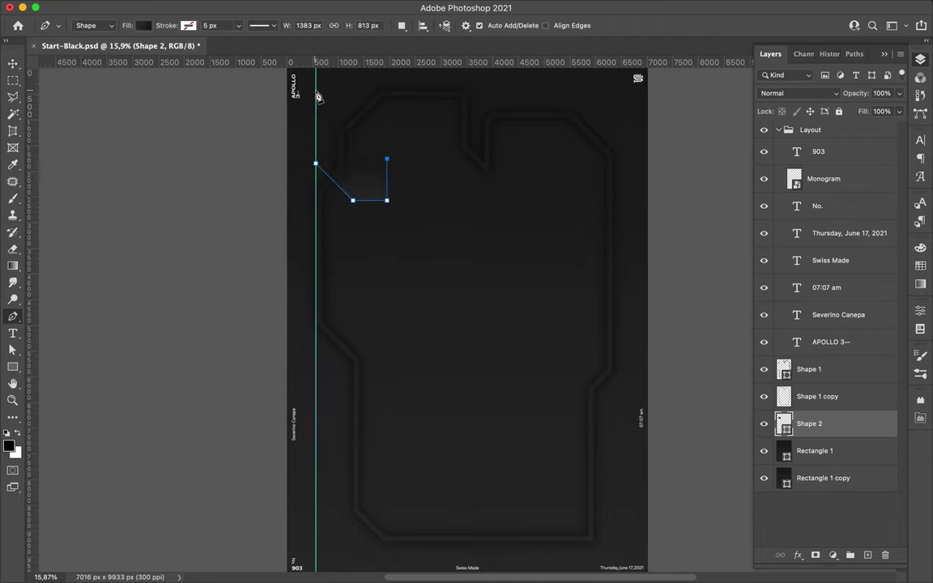
pyautogui.click(317, 168)
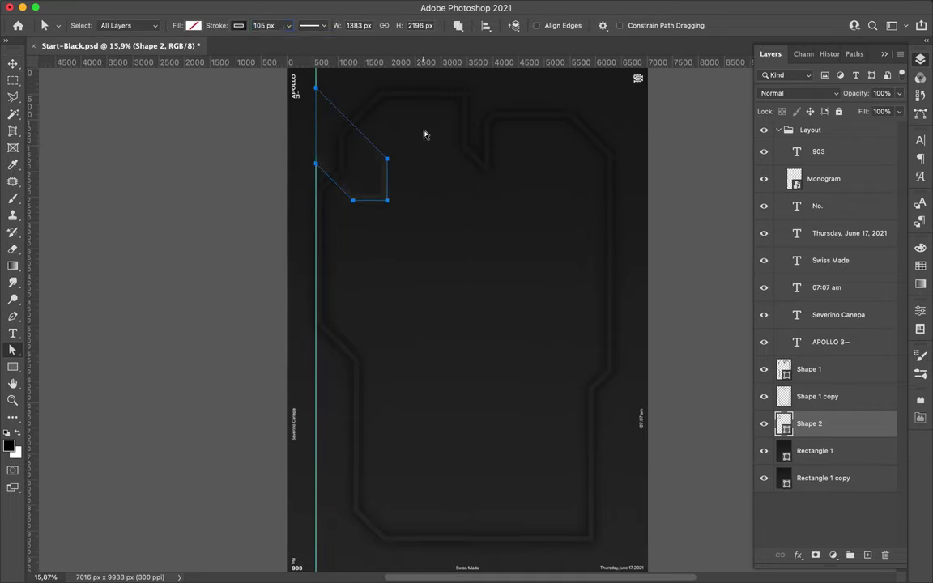
pyautogui.press('v')
# Step: Create an offset Shape 2 copy and draw a tall rectangle over the right half
pyautogui.moveTo(828, 431); pyautogui.dragTo(828, 444)
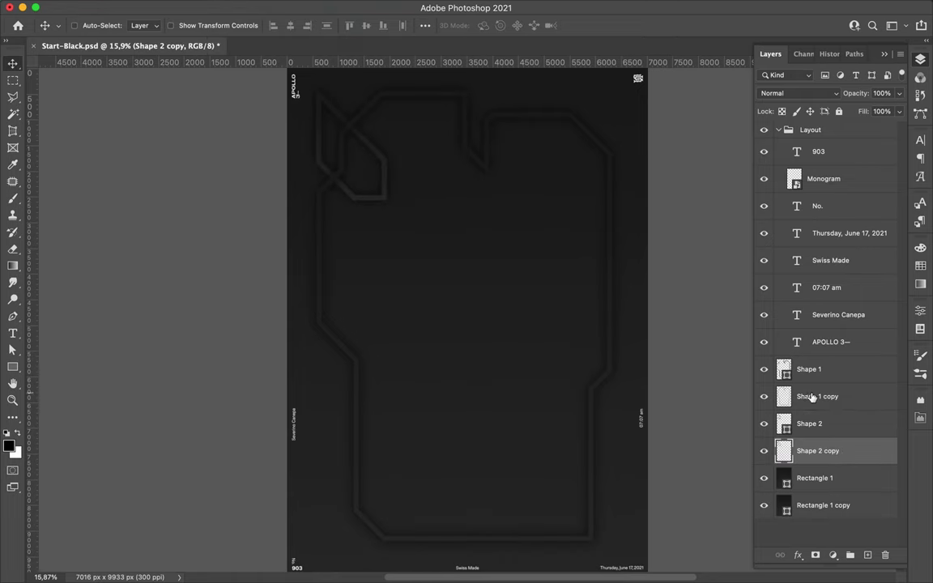
pyautogui.press('u')
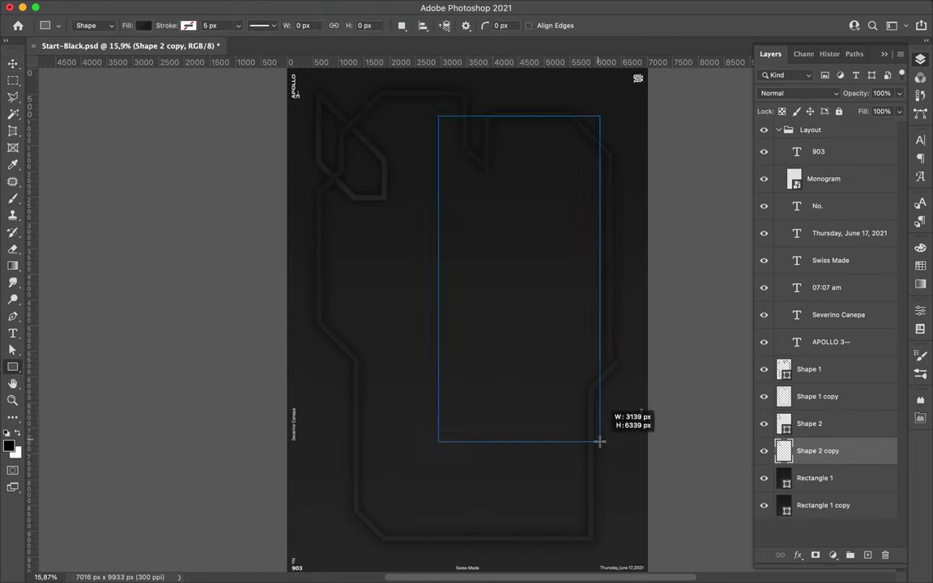
pyautogui.moveTo(438, 116); pyautogui.dragTo(620, 508)
# Step: Create Layer 1 and fill the rectangle's selection with black
pyautogui.press('v')
pyautogui.click(920, 59)
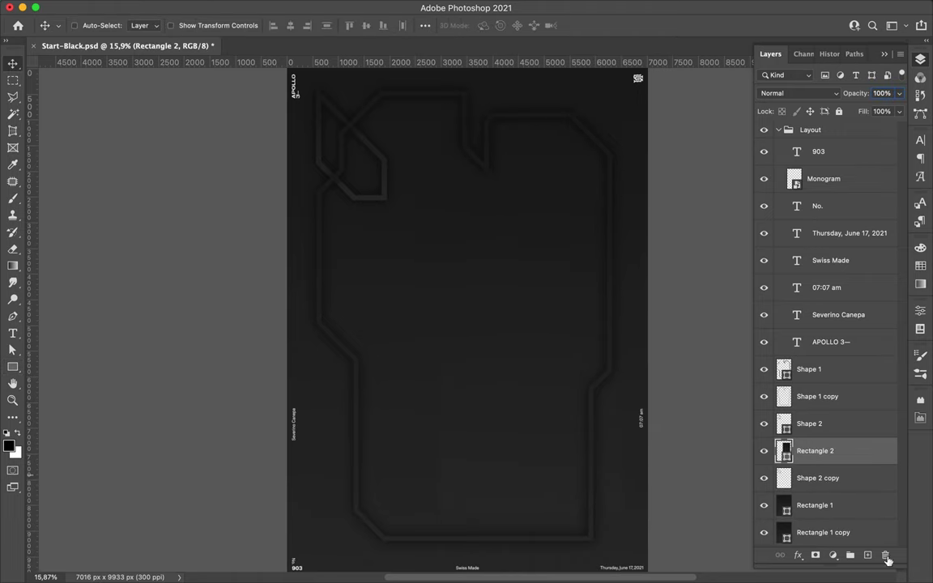
pyautogui.keyDown('ctrl'); pyautogui.click(785, 450); pyautogui.keyUp('ctrl')
pyautogui.keyDown('ctrl'); pyautogui.click(868, 555); pyautogui.keyUp('ctrl')
pyautogui.press('b')
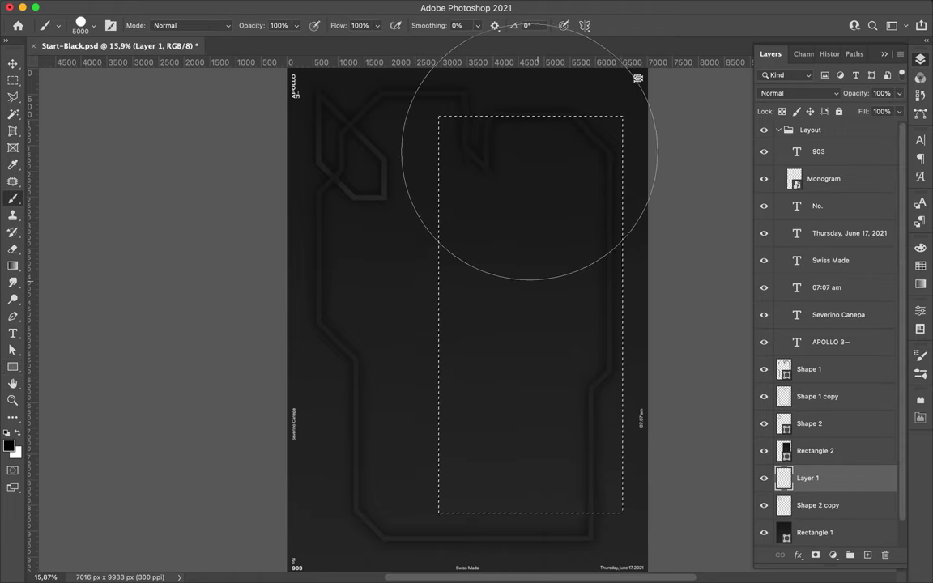
pyautogui.press('F2')
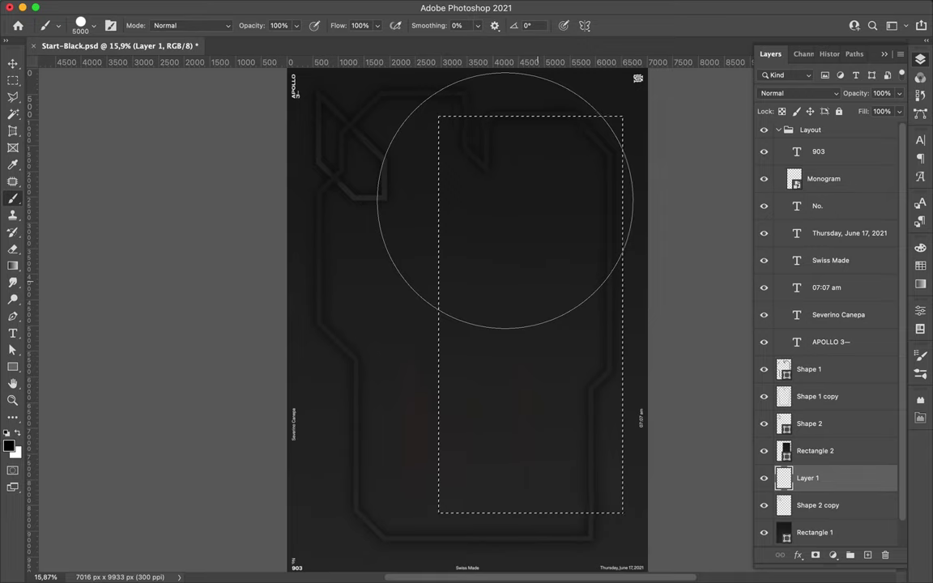
pyautogui.press('F12')
pyautogui.hotkey('alt', 'BackSpace')
# Step: Deselect and blur the black fill with a 188.3 px Gaussian Blur into a soft shadow
pyautogui.hotkey('ctrl', 'd')
pyautogui.press('m')
pyautogui.click(444, 6)
pyautogui.click(533, 225)
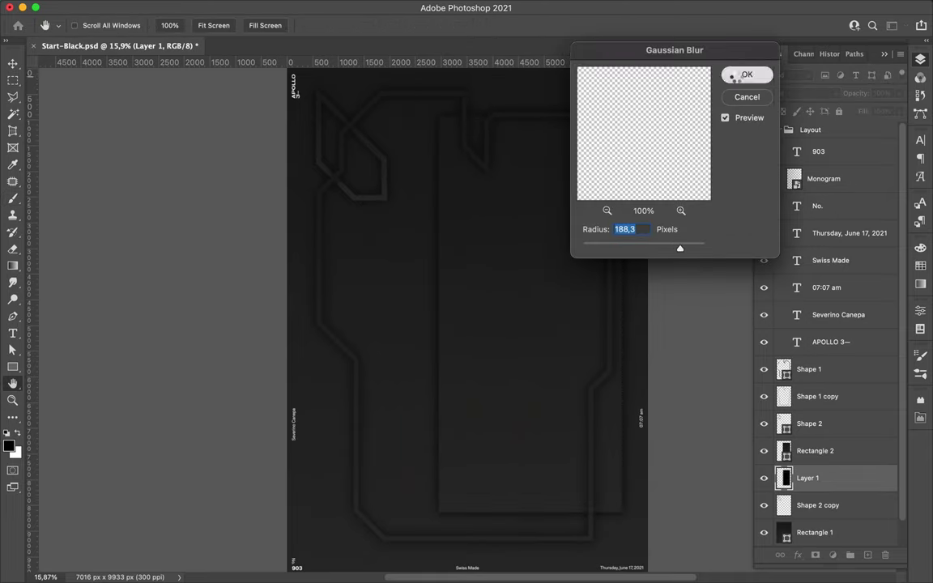
pyautogui.click(734, 75)
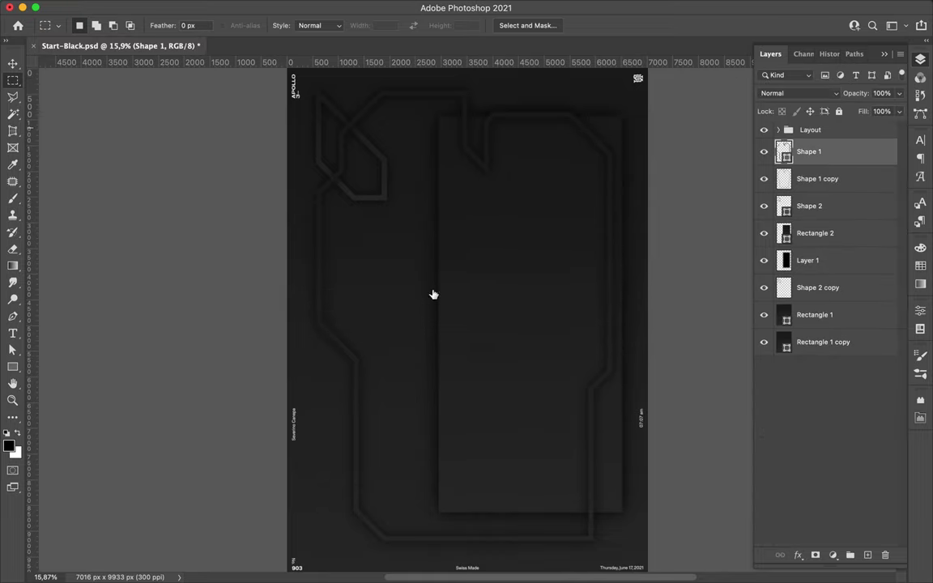
# Step: Draw a wide horizontal bar on the upper panel and paint its shape black on a new layer
pyautogui.press('u')
pyautogui.moveTo(475, 188); pyautogui.dragTo(630, 222)
pyautogui.press('v')
pyautogui.click(921, 62)
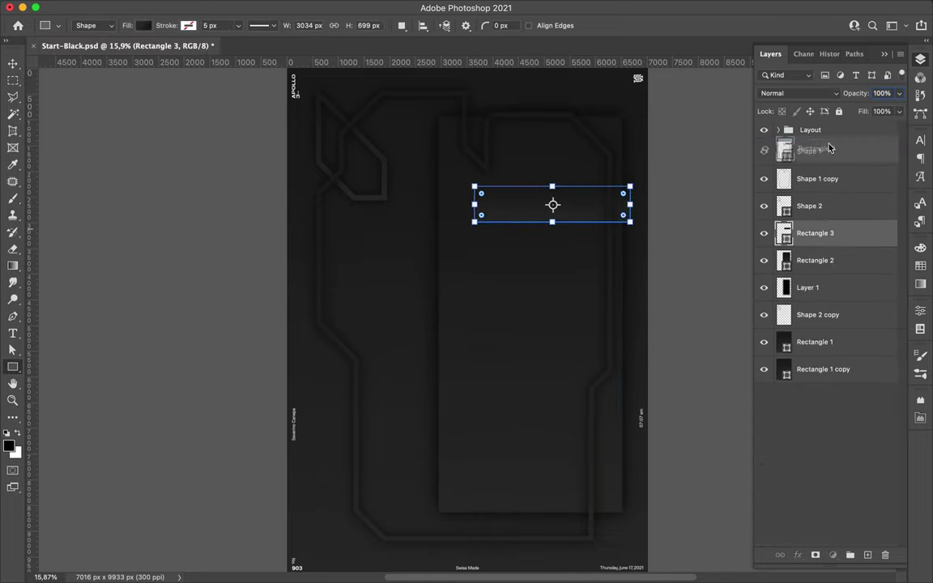
pyautogui.keyDown('ctrl'); pyautogui.click(868, 555); pyautogui.keyUp('ctrl')
pyautogui.keyDown('ctrl'); pyautogui.click(784, 152); pyautogui.keyUp('ctrl')
pyautogui.press('b')
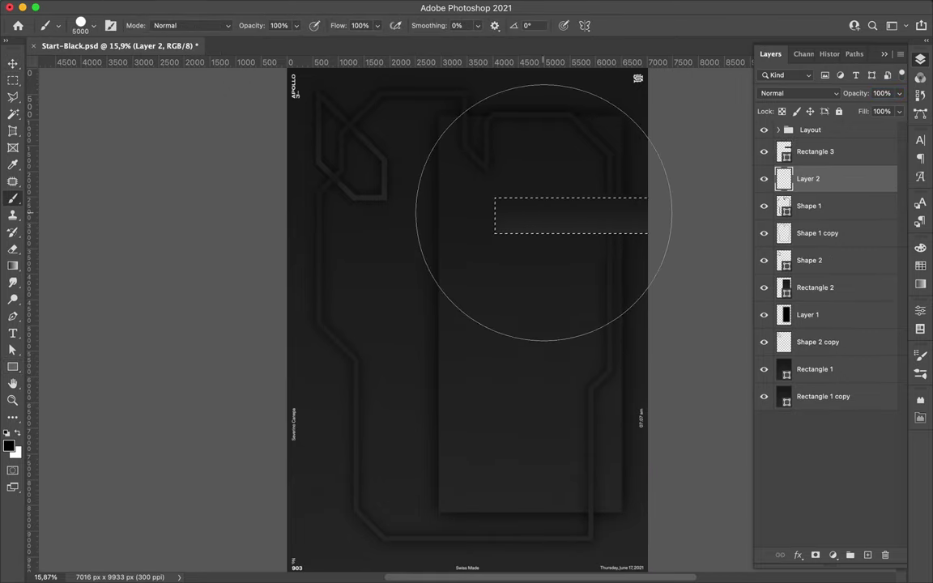
pyautogui.press('m')
# Step: Soften the bar's black Layer 2 fill with a Gaussian Blur
pyautogui.click(332, 6)
pyautogui.click(516, 226)
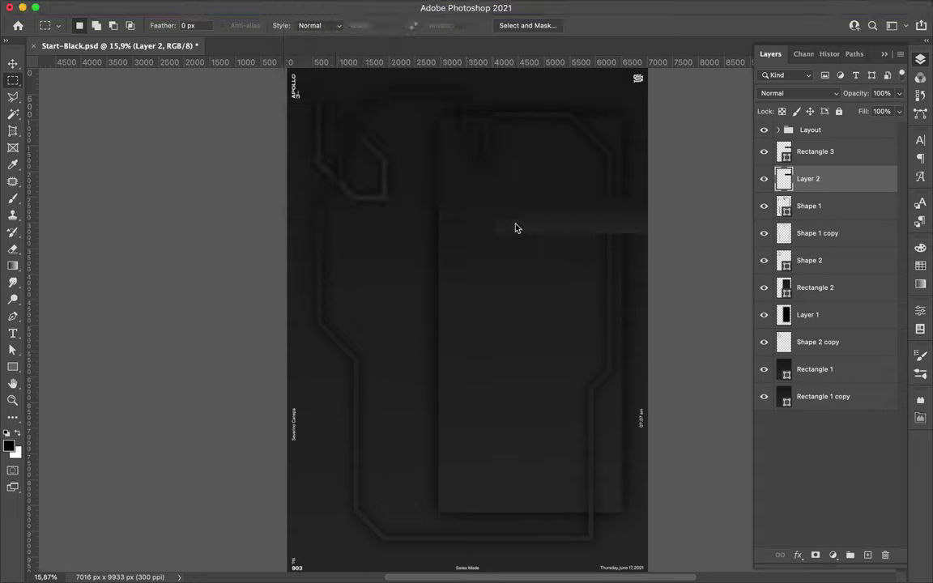
pyautogui.click(747, 75)
# Step: Select the bar with its shadow, then draw a circle on the left vertical line
pyautogui.press('v')
pyautogui.hotkey('alt', ']')
pyautogui.hotkey('shift', 'alt', '[')
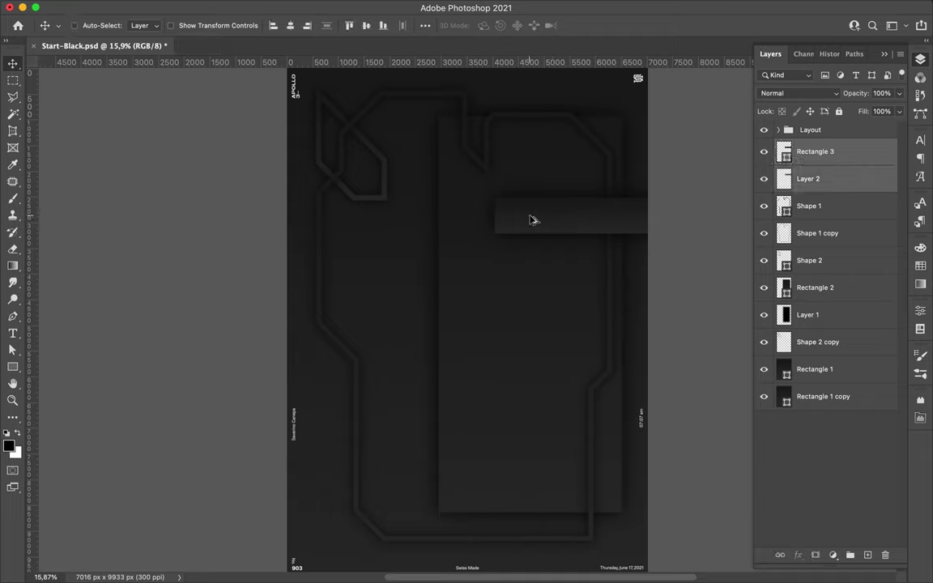
pyautogui.press('u')
pyautogui.moveTo(314, 327); pyautogui.dragTo(381, 394)
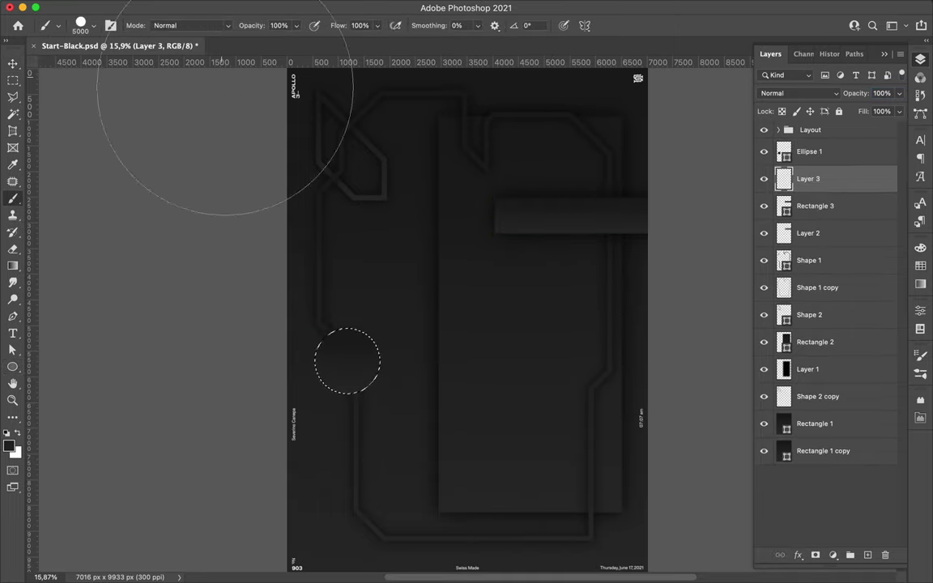
# Step: Reapply the last Gaussian Blur and move Layer 3 above Ellipse 1
pyautogui.click(309, 8)
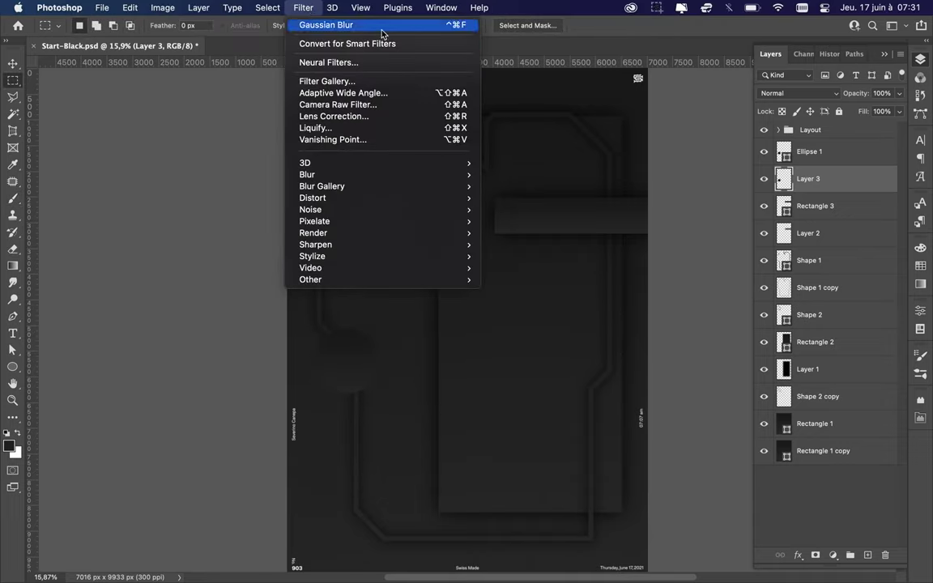
pyautogui.click(378, 16)
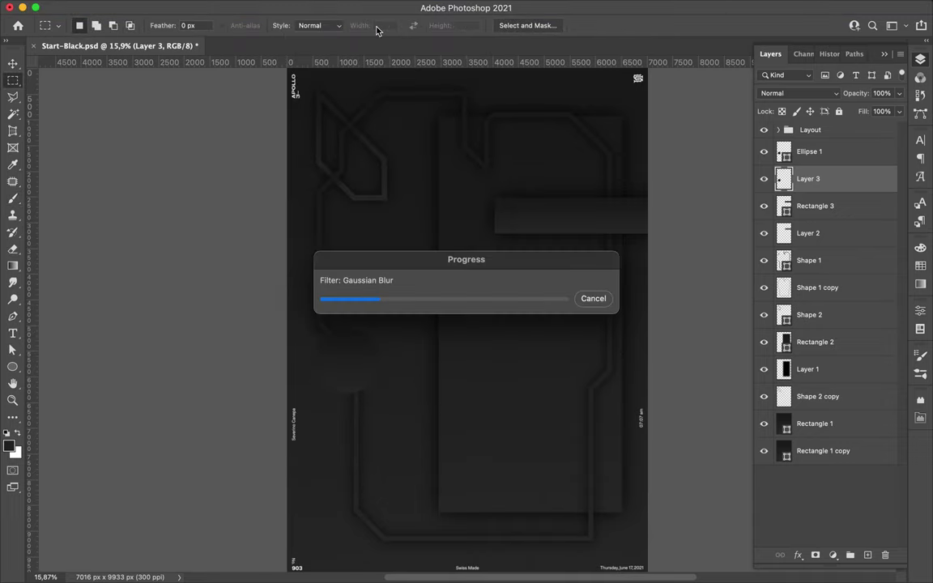
pyautogui.press('v')
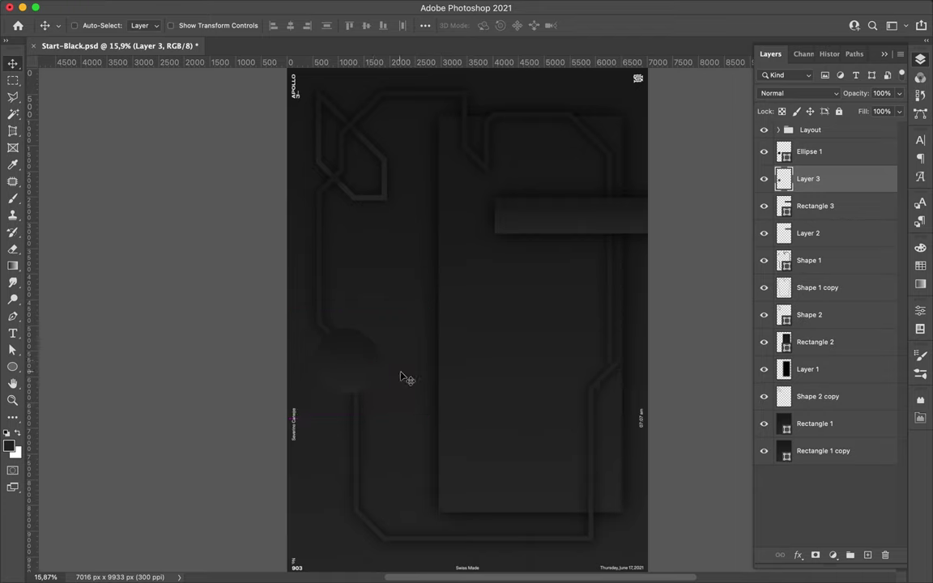
pyautogui.moveTo(808, 178); pyautogui.dragTo(808, 143)
# Step: Load the circle's outline as a selection and paint black inside it on Layer 3
pyautogui.keyDown('super'); pyautogui.click(784, 179); pyautogui.keyUp('super')
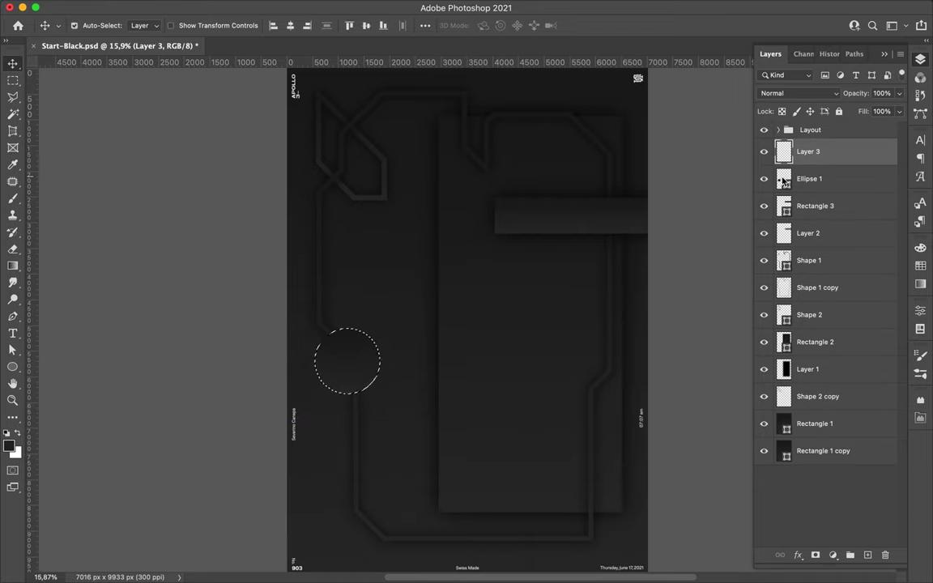
pyautogui.press('b')
pyautogui.press('m')
pyautogui.press('super+d')
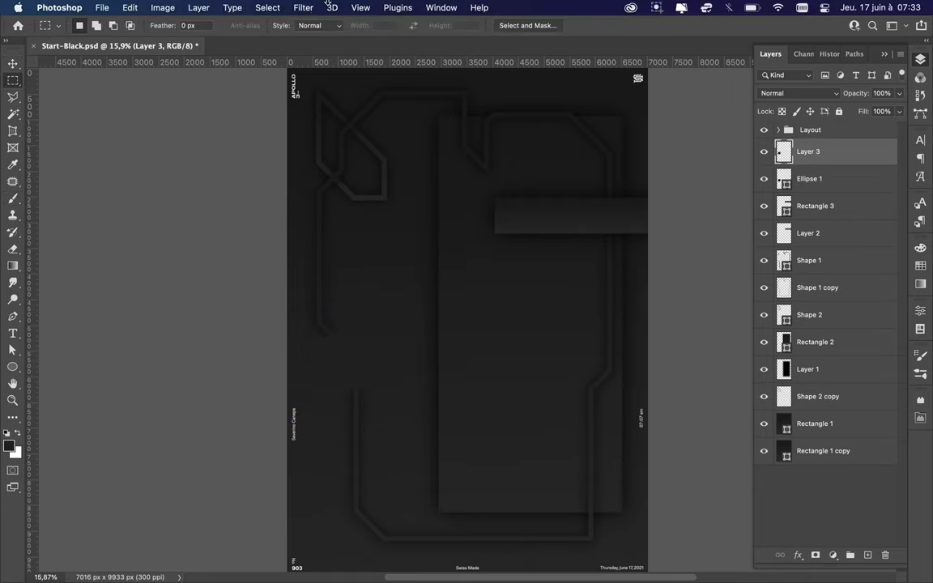
pyautogui.press('super+f')
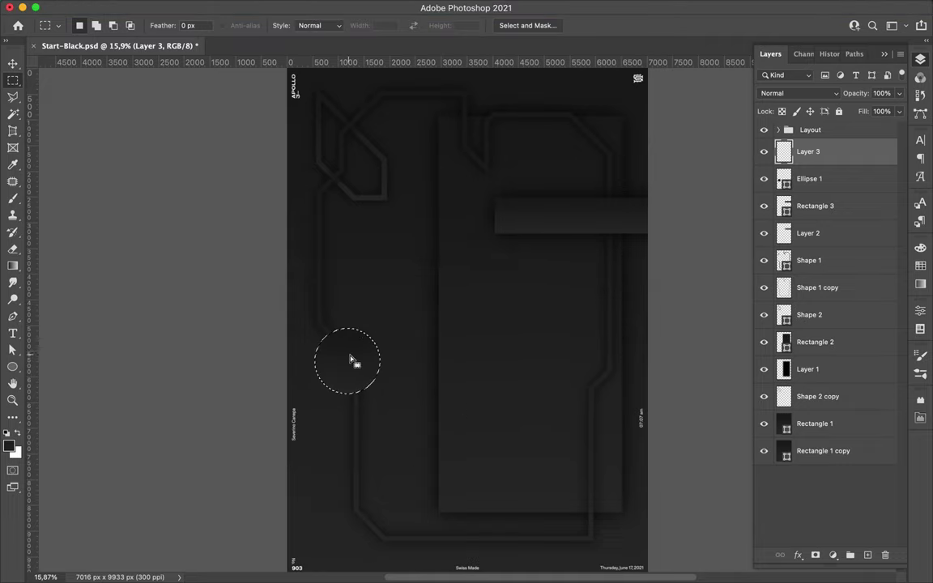
pyautogui.press('b')
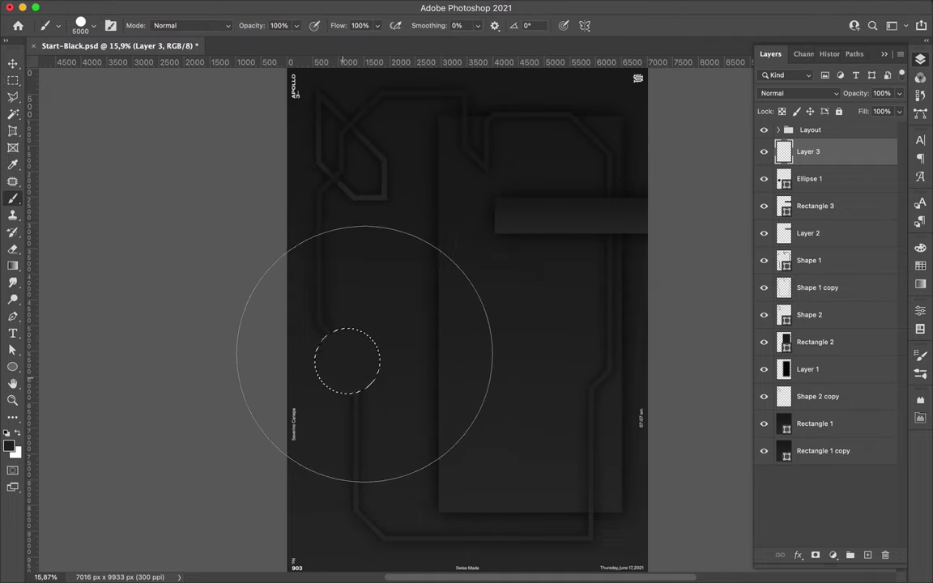
pyautogui.click(365, 354)
pyautogui.press('m')
pyautogui.click(364, 359)
# Step: Restore the circle selection, fill it with black and reapply the Gaussian Blur
pyautogui.hotkey('ctrl', 'shift', 'd')
pyautogui.press('b')
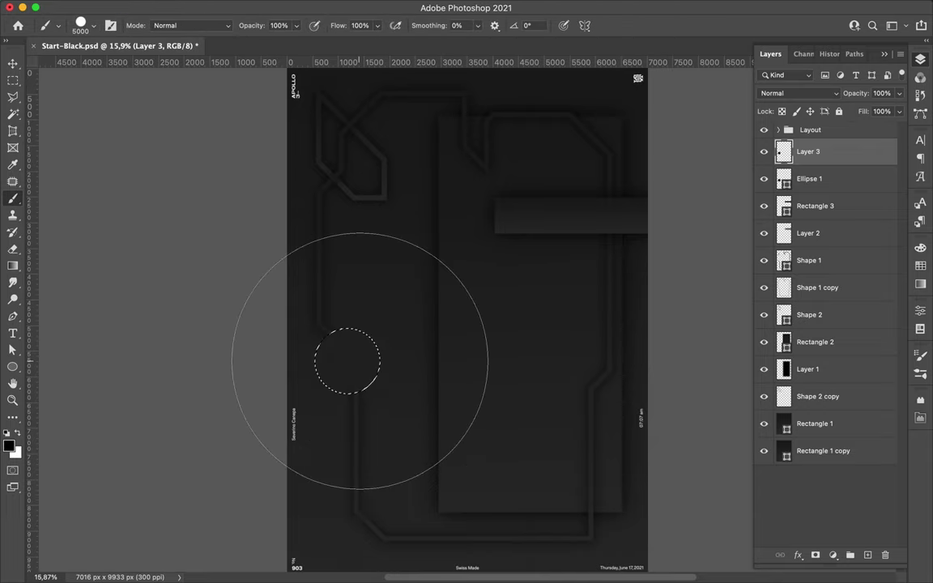
pyautogui.click(350, 393)
pyautogui.press('m')
pyautogui.click(360, 8)
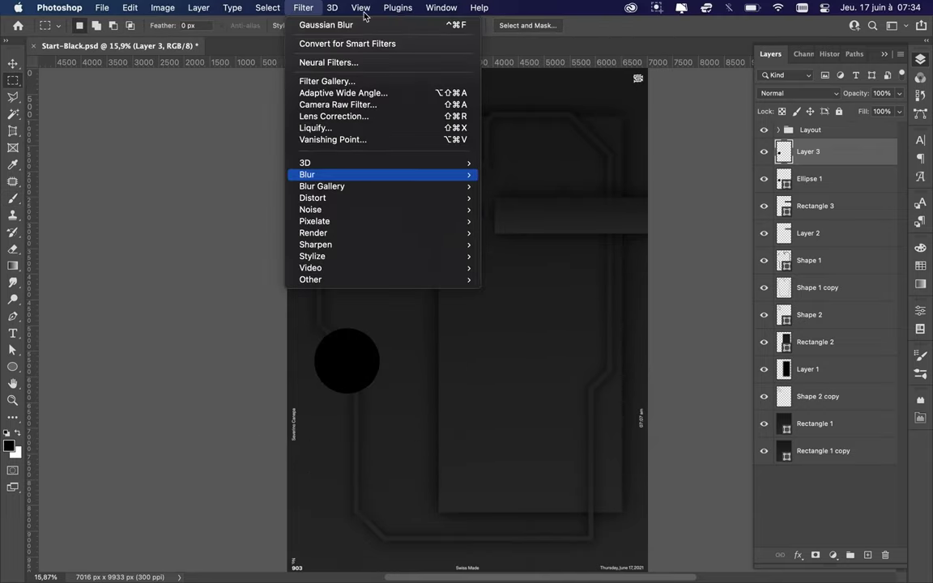
pyautogui.hotkey('ctrl', 'd')
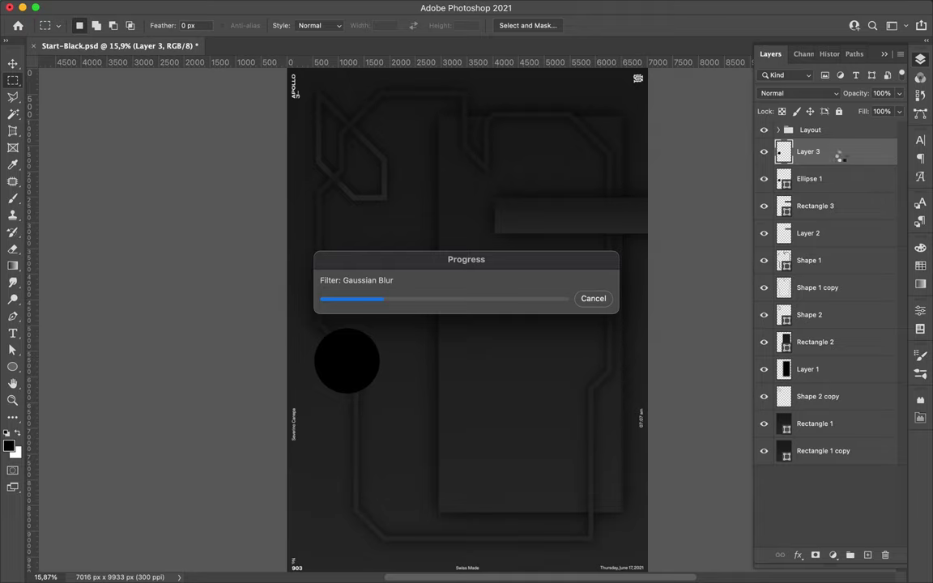
# Step: Reorder the circle and shadow layers and duplicate them into an Ellipse 1 copy
pyautogui.moveTo(843, 153); pyautogui.dragTo(833, 195)
pyautogui.moveTo(827, 154); pyautogui.dragTo(836, 287)
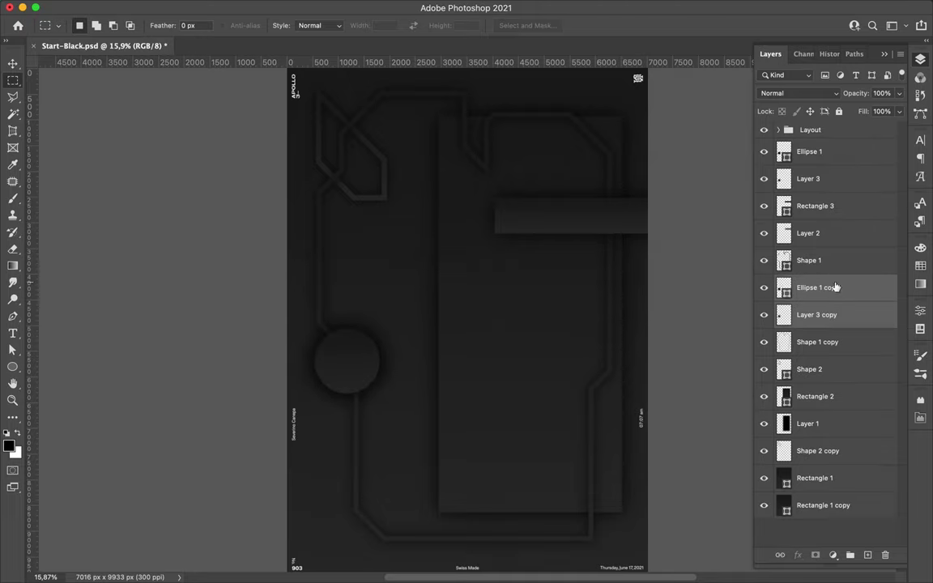
pyautogui.press('v')
pyautogui.moveTo(811, 320); pyautogui.dragTo(811, 323)
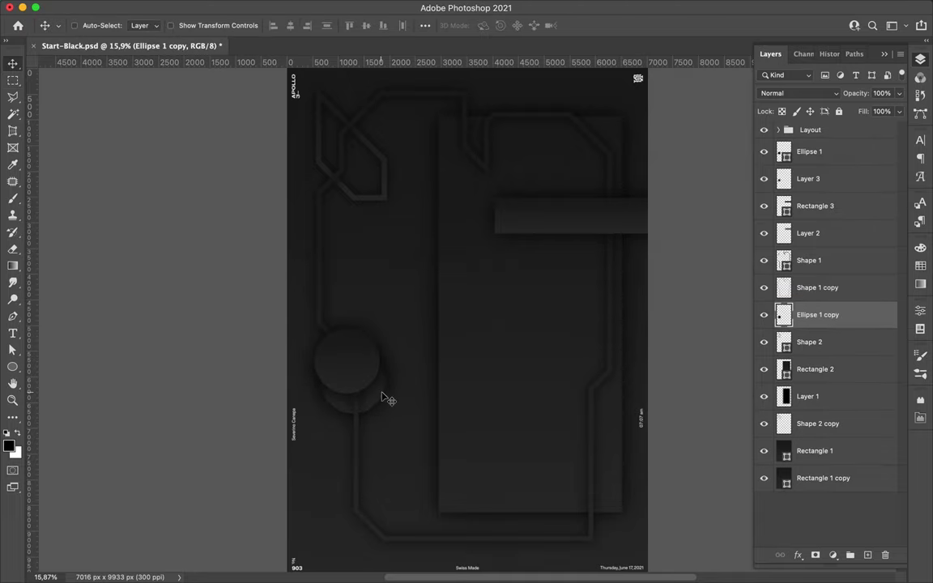
# Step: Draw a tall Rectangle 4 at the poster's top centre
pyautogui.scroll(5, 580, 322)
pyautogui.press('u')
pyautogui.moveTo(521, 314); pyautogui.dragTo(523, 317)
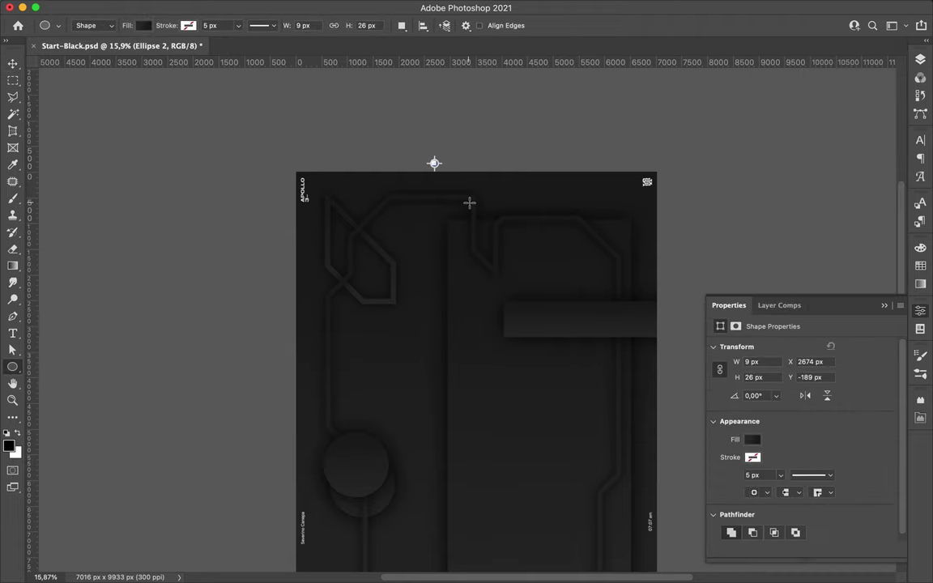
pyautogui.rightClick(12, 367)
pyautogui.click(77, 365)
pyautogui.moveTo(426, 166); pyautogui.dragTo(537, 320)
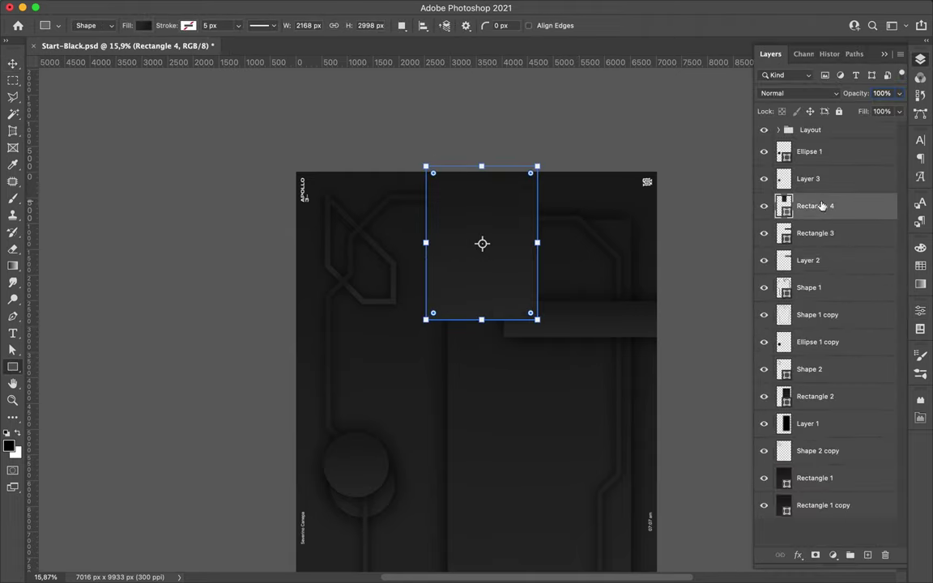
# Step: Add a new shadow layer, load the rectangle's selection and paint it black
pyautogui.moveTo(828, 312); pyautogui.dragTo(885, 555)
pyautogui.click(868, 555)
pyautogui.doubleClick(784, 260)
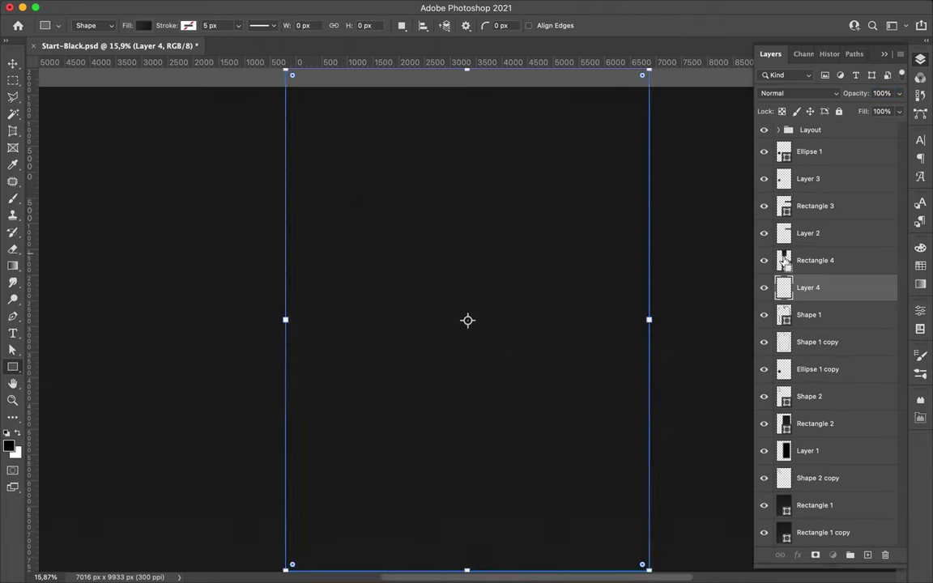
pyautogui.click(546, 228)
pyautogui.click(810, 287)
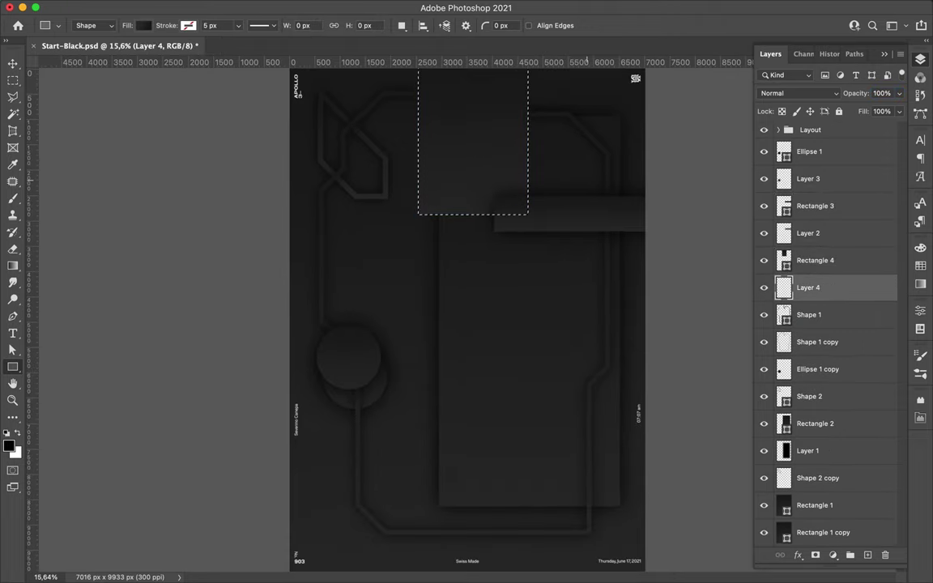
pyautogui.moveTo(548, 202); pyautogui.dragTo(458, 139)
pyautogui.hotkey('ctrl', 'z')
pyautogui.press('b')
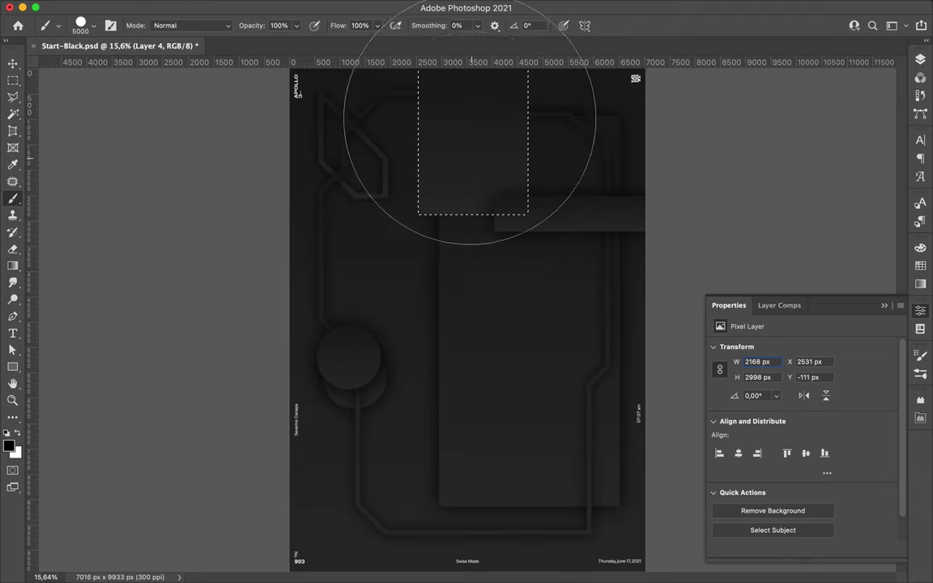
pyautogui.scroll(-1, 470, 150)
# Step: Soften Layer 4 with a Gaussian Blur into a shadow
pyautogui.press('m')
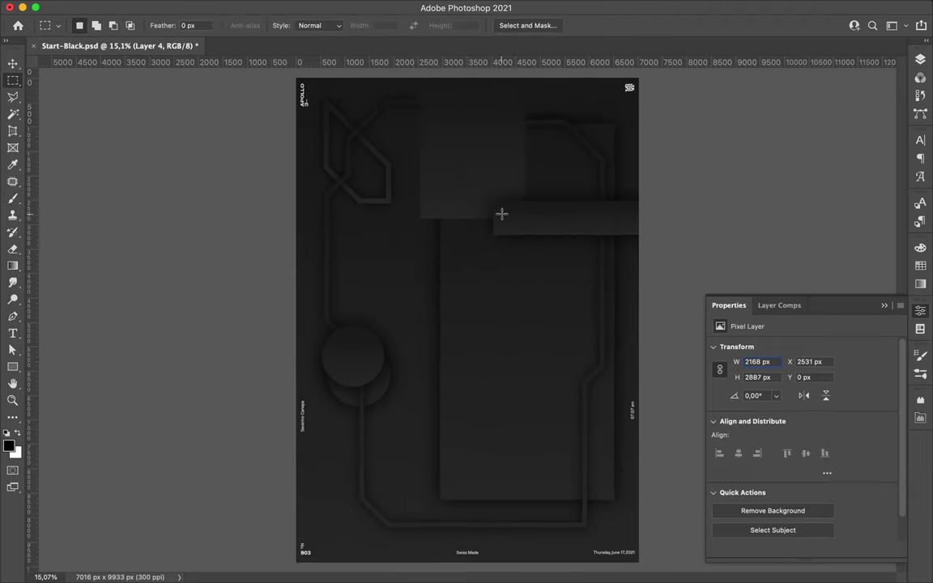
pyautogui.click(921, 60)
pyautogui.click(302, 8)
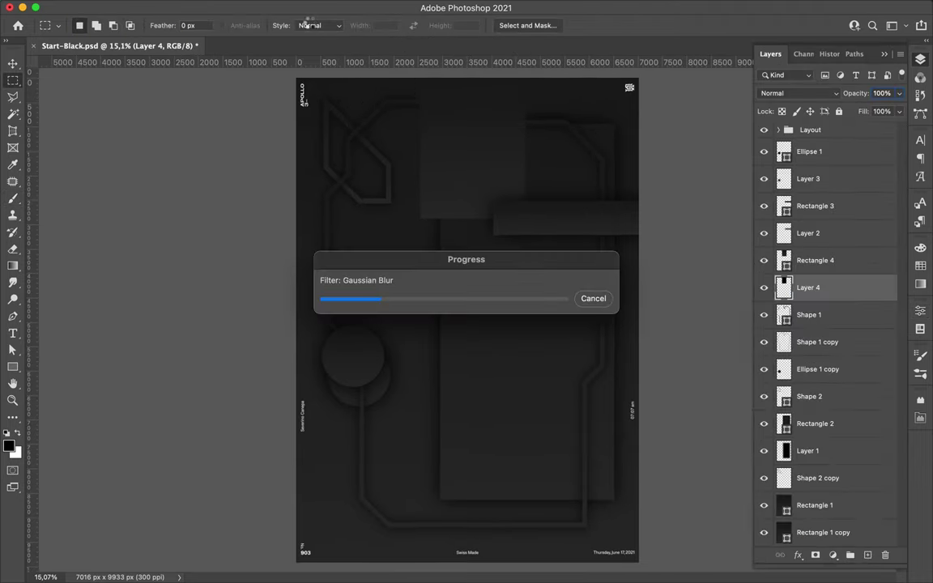
# Step: Duplicate the rectangle and shadow to the right, merge the copy and move it below Shape 1 copy
pyautogui.press('v')
pyautogui.keyDown('shift'); pyautogui.click(815, 260); pyautogui.keyUp('shift')
pyautogui.moveTo(496, 166); pyautogui.dragTo(536, 162)
pyautogui.hotkey('ctrl', 'e')
pyautogui.moveTo(828, 209); pyautogui.dragTo(834, 328)
pyautogui.moveTo(844, 381); pyautogui.dragTo(843, 396)
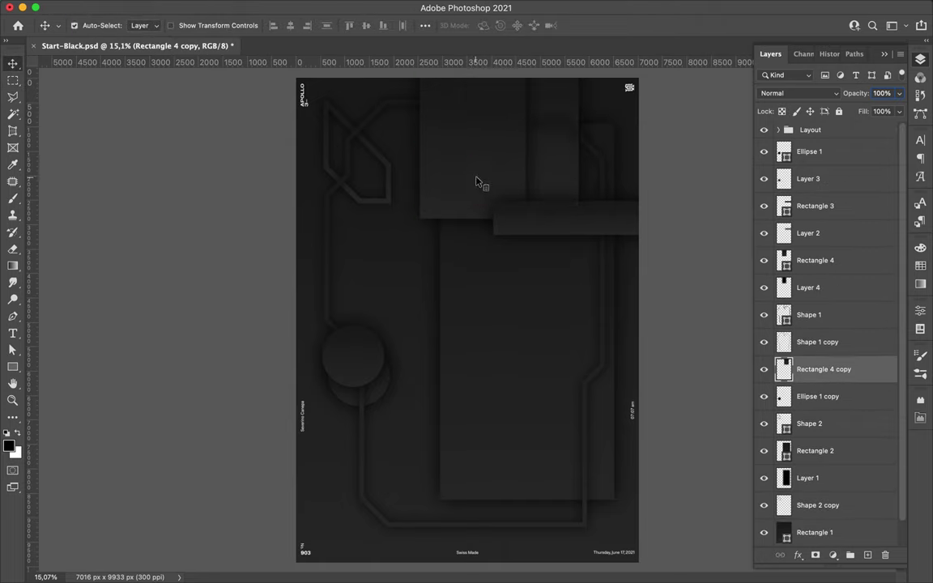
# Step: Nudge the rectangle copy left and move Rectangle 3 and Layer 2 below Shape 1 copy
pyautogui.moveTo(556, 168); pyautogui.dragTo(539, 169)
pyautogui.click(815, 206)
pyautogui.keyDown('shift'); pyautogui.click(809, 234); pyautogui.keyUp('shift')
pyautogui.moveTo(808, 234); pyautogui.dragTo(827, 358)
# Step: Duplicate the circle and its shadow twice toward the upper right
pyautogui.keyDown('ctrl'); pyautogui.click(364, 405); pyautogui.keyUp('ctrl')
pyautogui.keyDown('ctrl'); pyautogui.keyDown('shift'); pyautogui.click(351, 363); pyautogui.keyUp('shift'); pyautogui.keyUp('ctrl')
pyautogui.moveTo(351, 363)
pyautogui.mouseDown()
pyautogui.moveTo(620, 227)
pyautogui.moveTo(604, 235)
pyautogui.mouseUp()
pyautogui.moveTo(800, 180)
pyautogui.mouseDown()
pyautogui.moveTo(834, 318)
pyautogui.moveTo(832, 486)
pyautogui.mouseUp()
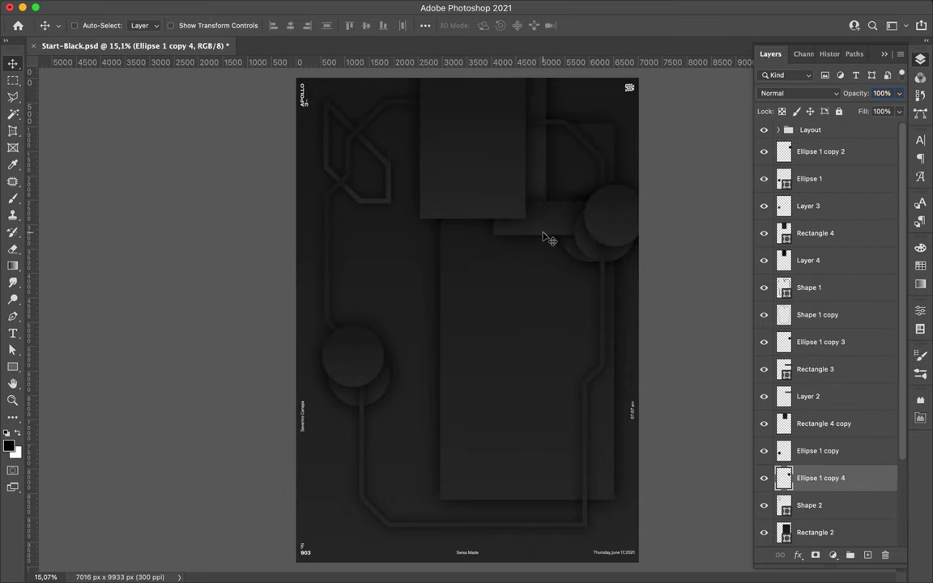
# Step: Delete the large Rectangle 2 and the top-left zigzag line, saving the document
pyautogui.keyDown('ctrl'); pyautogui.click(441, 340); pyautogui.keyUp('ctrl')
pyautogui.press('Delete')
pyautogui.hotkey('ctrl', 's')
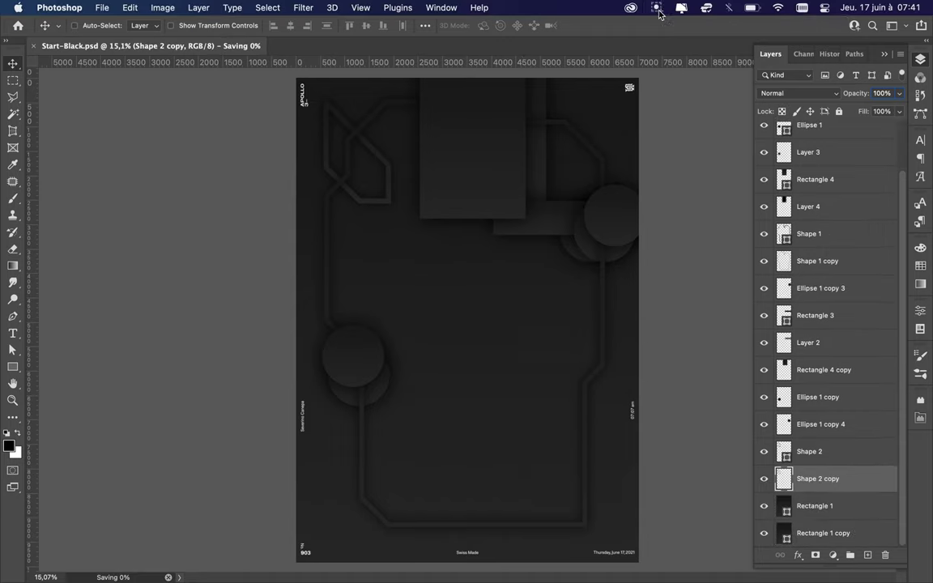
pyautogui.press('Delete')
# Step: Make two more ellipse copies, each placed one level lower in the layer stack
pyautogui.click(592, 198)
pyautogui.hotkey('ctrl', 'j')
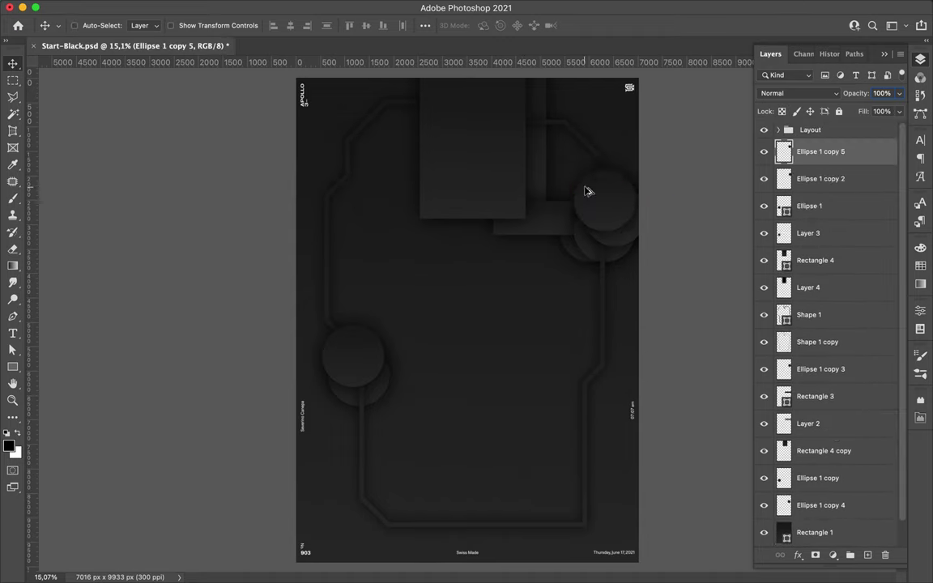
pyautogui.hotkey('ctrl', '[')
pyautogui.hotkey('ctrl', '[')
pyautogui.hotkey('ctrl', '[')
pyautogui.hotkey('ctrl', 'j')
pyautogui.hotkey('ctrl', '[')
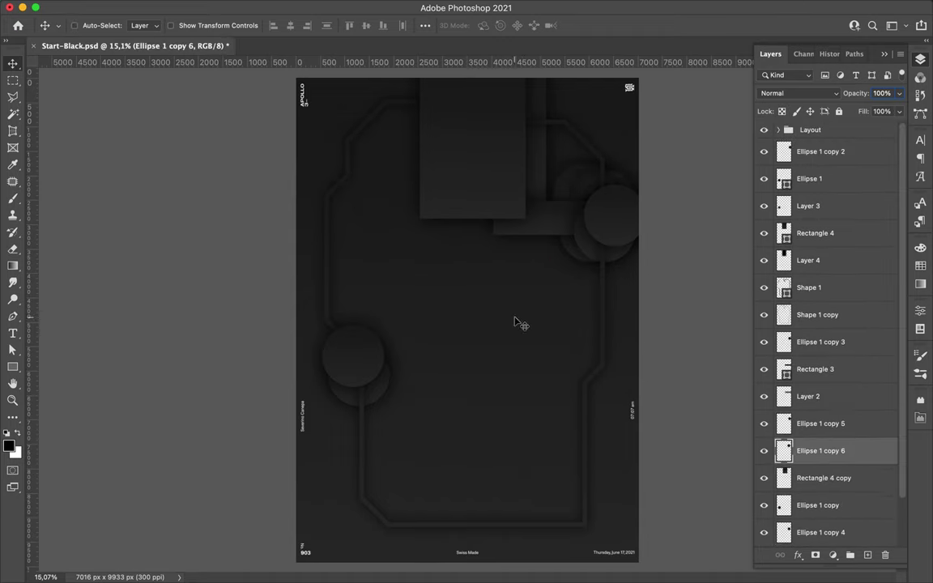
# Step: Draw a curved pen arc across the poster with no fill and a 125 px stroke
pyautogui.press('p')
pyautogui.click(362, 93)
pyautogui.moveTo(458, 304); pyautogui.dragTo(488, 336)
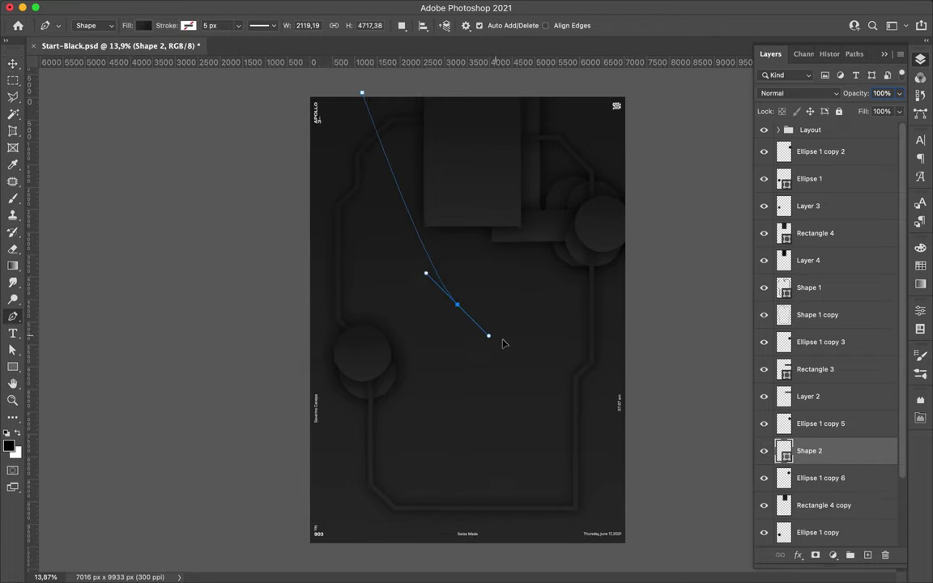
pyautogui.click(654, 380)
pyautogui.press('a')
pyautogui.click(192, 25)
pyautogui.click(154, 96)
pyautogui.click(277, 25)
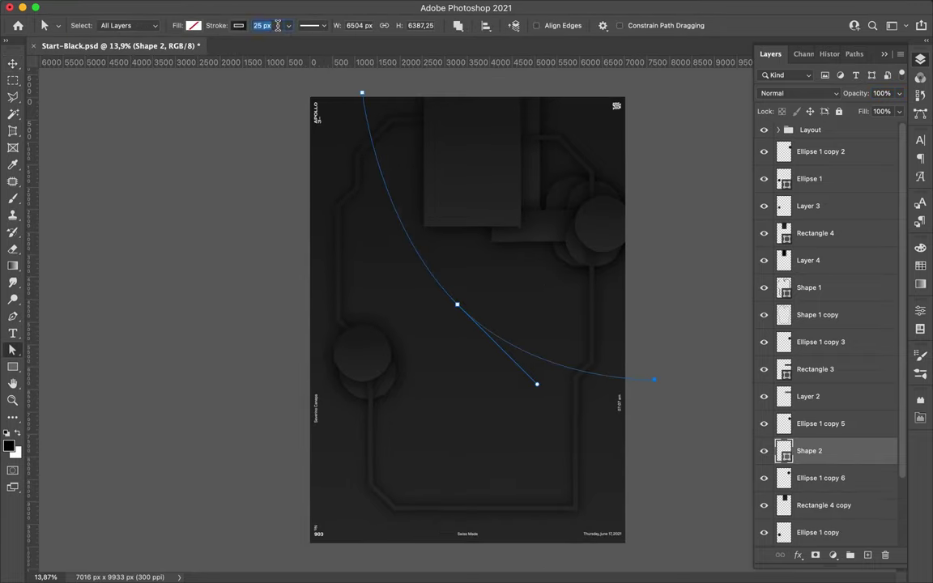
# Step: Duplicate the arc, rasterize the copy, and Gaussian Blur it into a soft shadow
pyautogui.hotkey('ctrl', 'j')
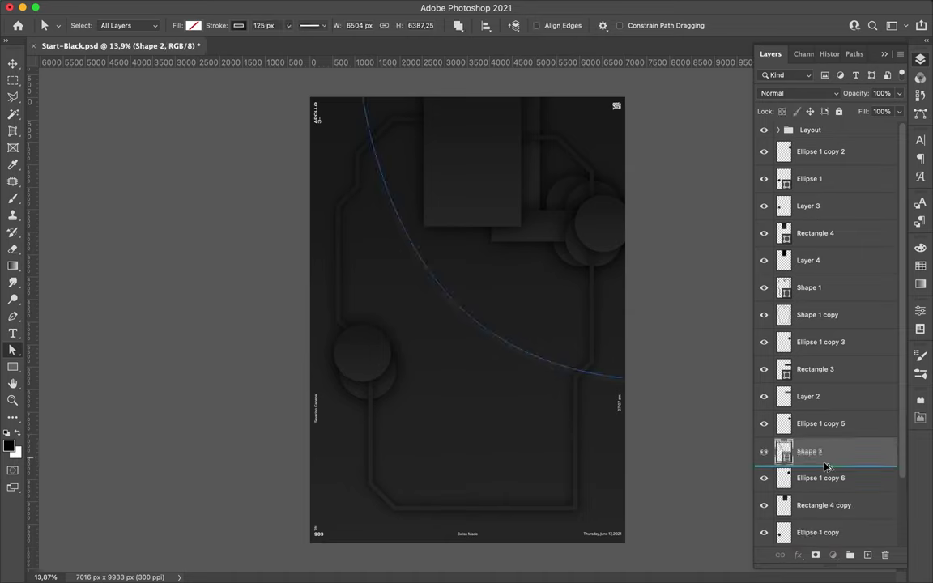
pyautogui.rightClick(815, 478)
pyautogui.click(705, 313)
pyautogui.keyDown('ctrl'); pyautogui.click(783, 478); pyautogui.keyUp('ctrl')
pyautogui.press('b')
pyautogui.press('m')
pyautogui.hotkey('ctrl', 'd')
pyautogui.click(307, 8)
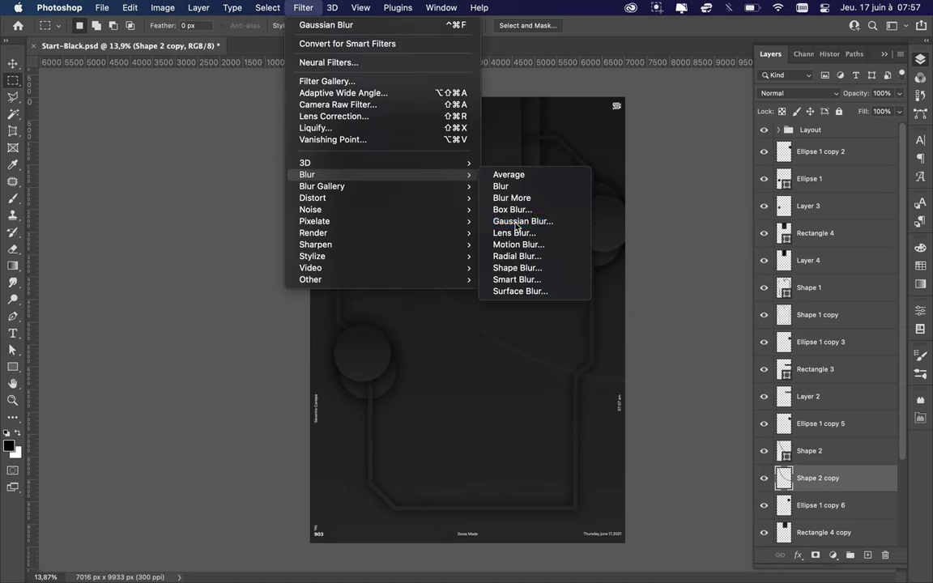
pyautogui.click(537, 216)
pyautogui.click(746, 71)
# Step: Add two parallel arc copies, moving Shape 2 copy 3 below Layer 3
pyautogui.press('v')
pyautogui.moveTo(493, 348); pyautogui.dragTo(571, 316)
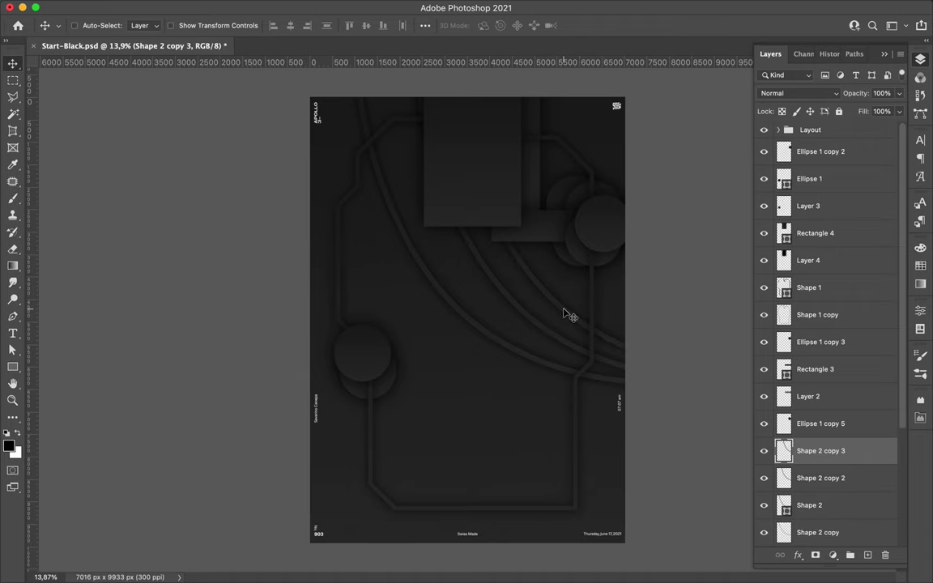
pyautogui.keyDown('shift'); pyautogui.click(822, 481); pyautogui.keyUp('shift')
pyautogui.moveTo(823, 482); pyautogui.dragTo(822, 222)
pyautogui.click(823, 369)
pyautogui.moveTo(658, 253); pyautogui.dragTo(501, 219)
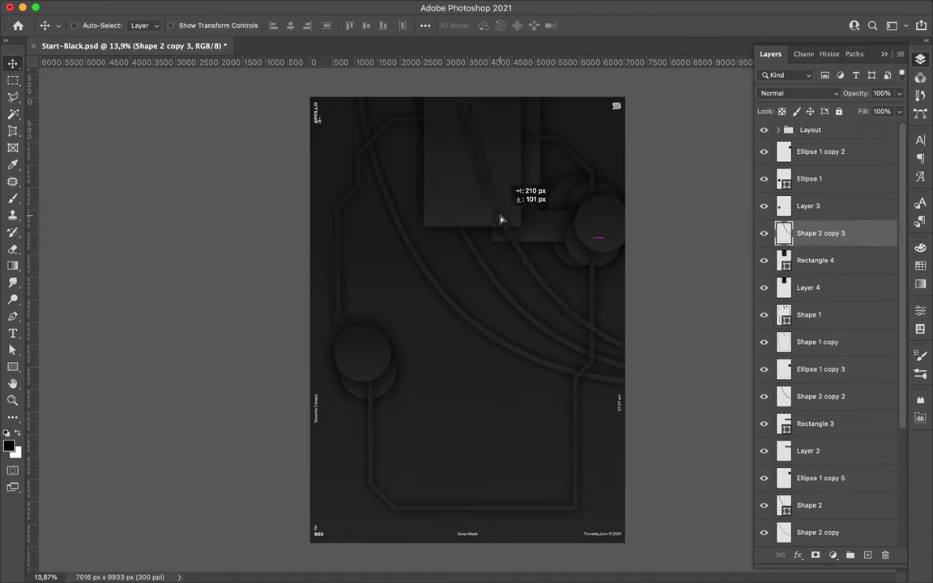
# Step: Draw a small rectangle on the upper block and add a new layer for its shadow
pyautogui.press('u')
pyautogui.moveTo(437, 165); pyautogui.dragTo(445, 180)
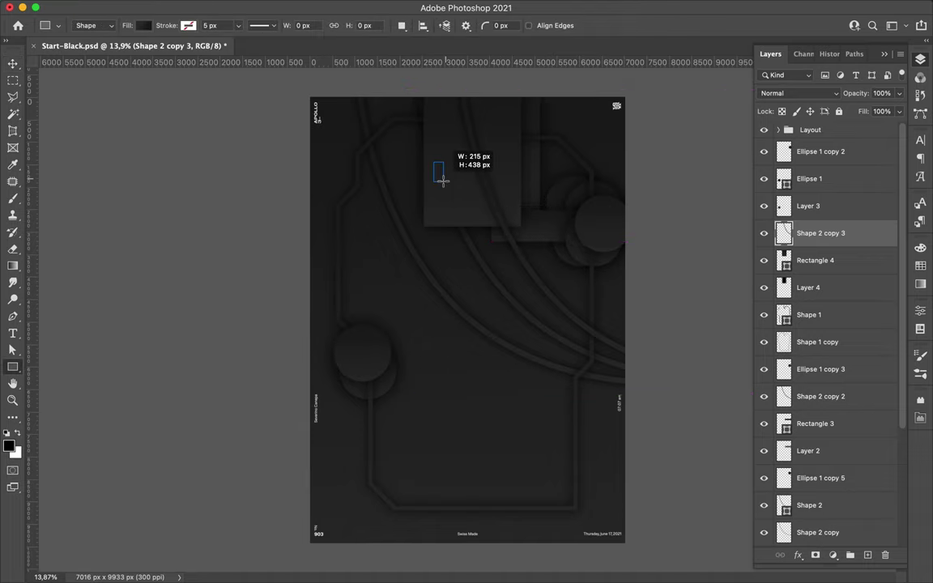
pyautogui.press('m')
pyautogui.click(840, 260)
pyautogui.hotkey('ctrl', 'shift', 'alt', 'n')
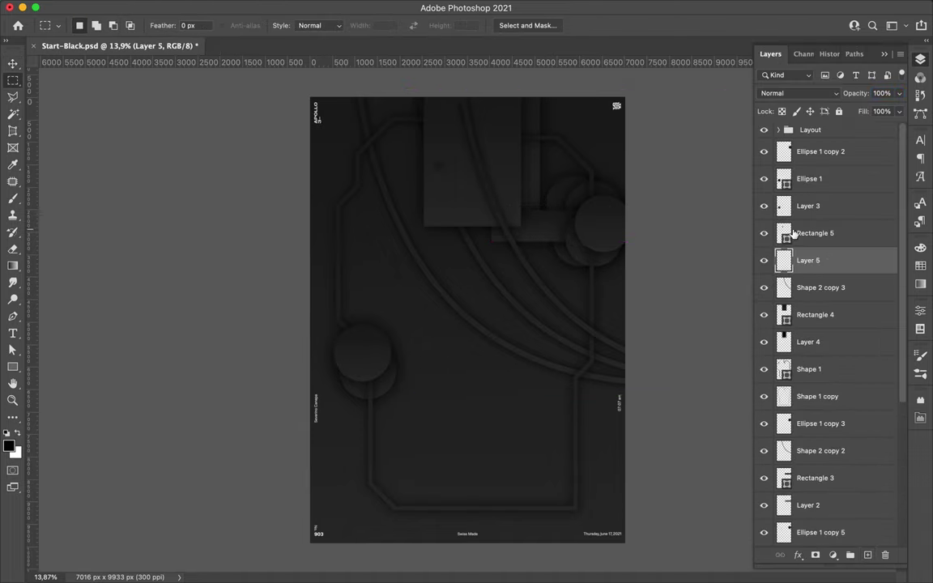
pyautogui.press('b')
pyautogui.press('m')
pyautogui.press('v')
# Step: Apply a 91.3 px Gaussian Blur to the shadow and merge it into the small rectangle
pyautogui.click(302, 6)
pyautogui.click(541, 225)
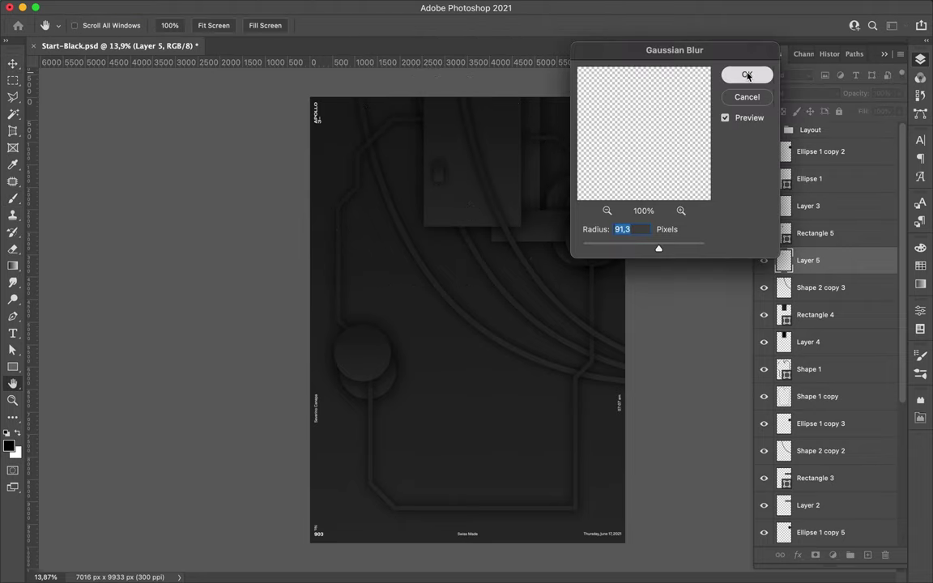
pyautogui.click(745, 75)
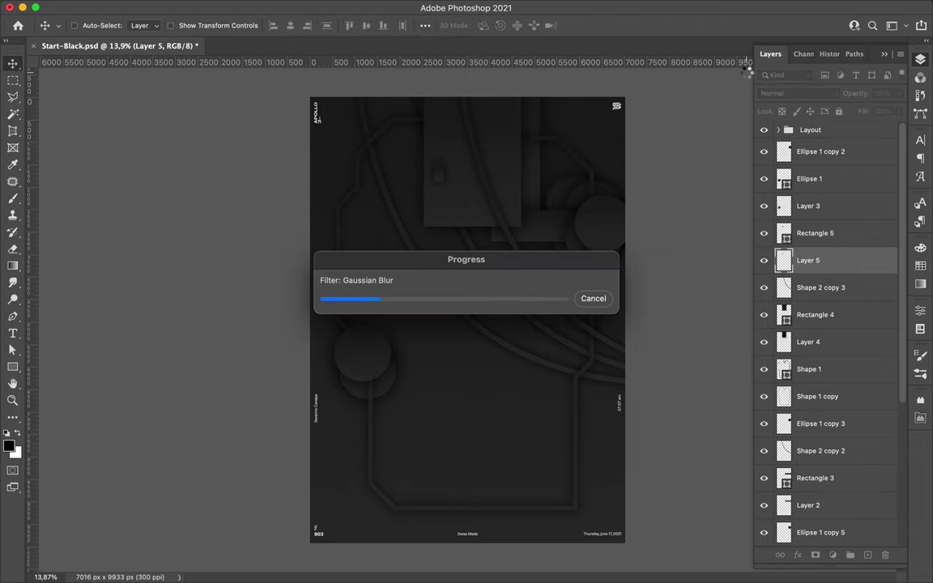
pyautogui.hotkey('ctrl', 'e')
# Step: Place copies of the small block along the arcs and draw a thin tall bar
pyautogui.hotkey('ctrl', 'j')
pyautogui.moveTo(511, 194)
pyautogui.mouseDown()
pyautogui.moveTo(551, 286)
pyautogui.moveTo(572, 290)
pyautogui.moveTo(548, 301)
pyautogui.moveTo(558, 139)
pyautogui.moveTo(496, 166)
pyautogui.mouseUp()
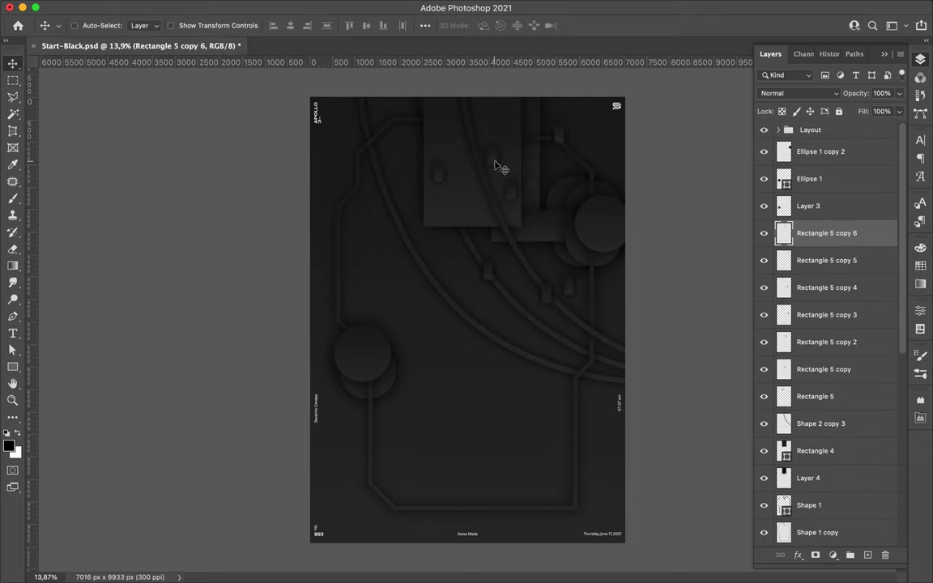
pyautogui.moveTo(827, 288); pyautogui.dragTo(834, 374)
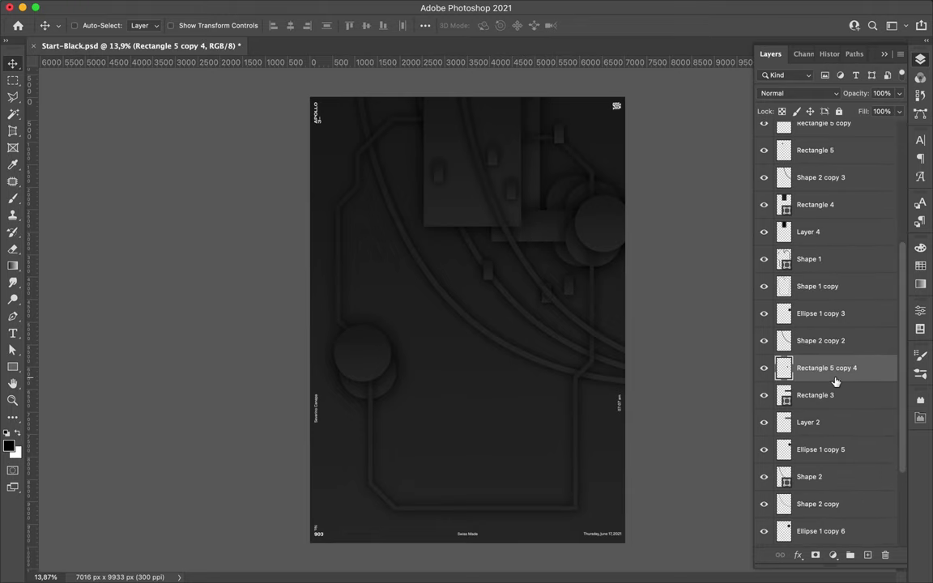
pyautogui.press('u')
pyautogui.moveTo(447, 192); pyautogui.dragTo(454, 232)
# Step: Fill the bar with a gradient starting at magenta ff00ff
pyautogui.click(142, 27)
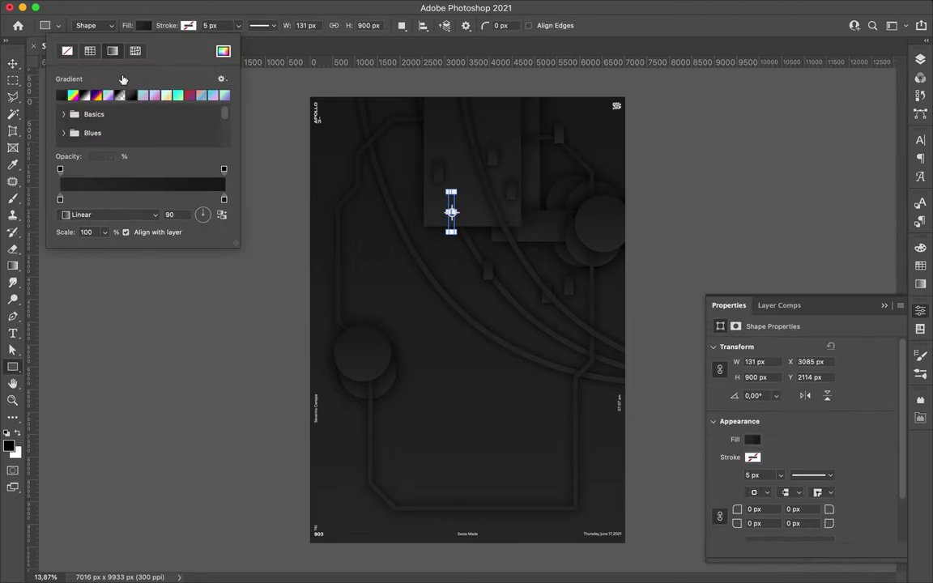
pyautogui.doubleClick(60, 199)
pyautogui.write('ff00ff')
pyautogui.press('Return')
pyautogui.click(76, 199)
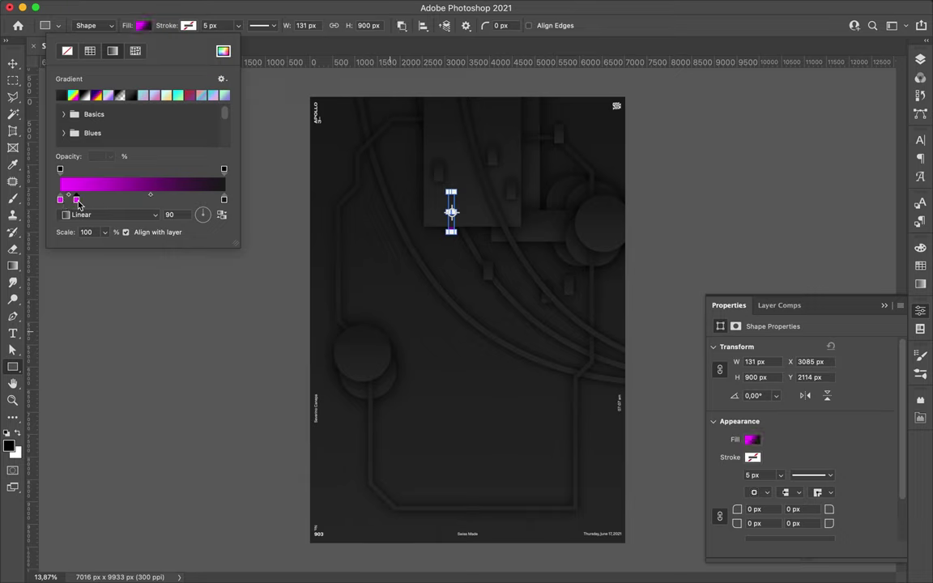
pyautogui.moveTo(82, 201); pyautogui.dragTo(179, 199)
pyautogui.click(224, 200)
pyautogui.press('Return')
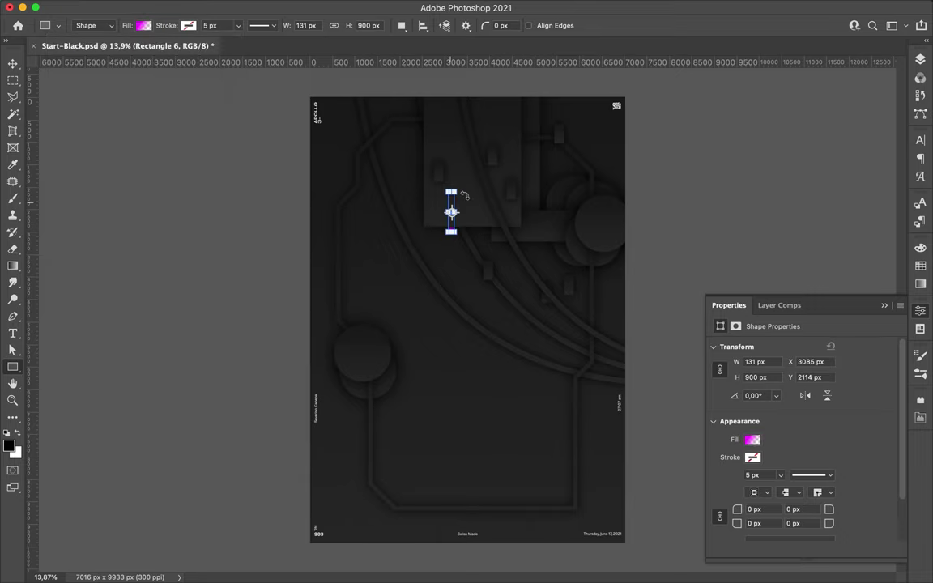
# Step: Duplicate the magenta bar to two more spots and save the poster
pyautogui.press('v')
pyautogui.press('F7')
pyautogui.moveTo(452, 219)
pyautogui.mouseDown()
pyautogui.moveTo(533, 231)
pyautogui.moveTo(565, 477)
pyautogui.mouseUp()
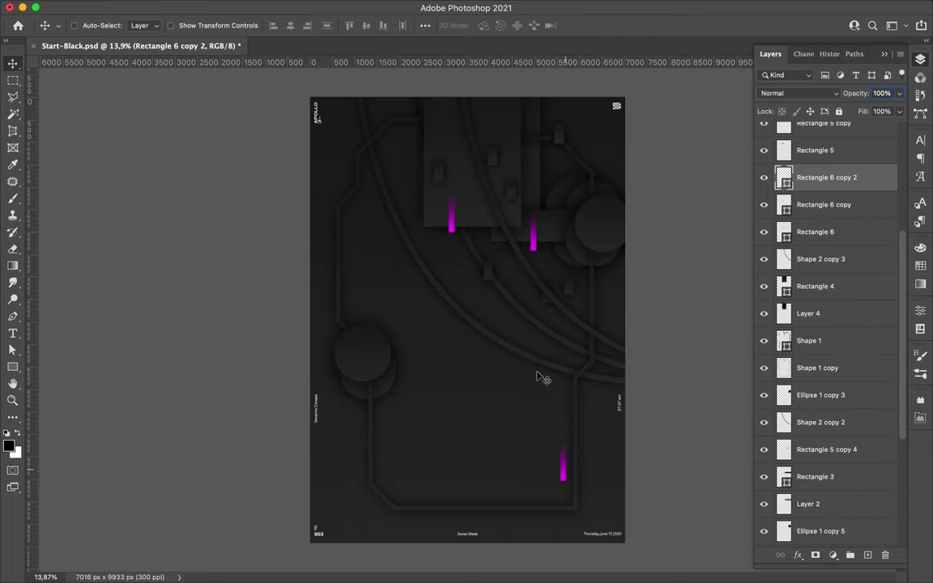
pyautogui.hotkey('ctrl', 's')
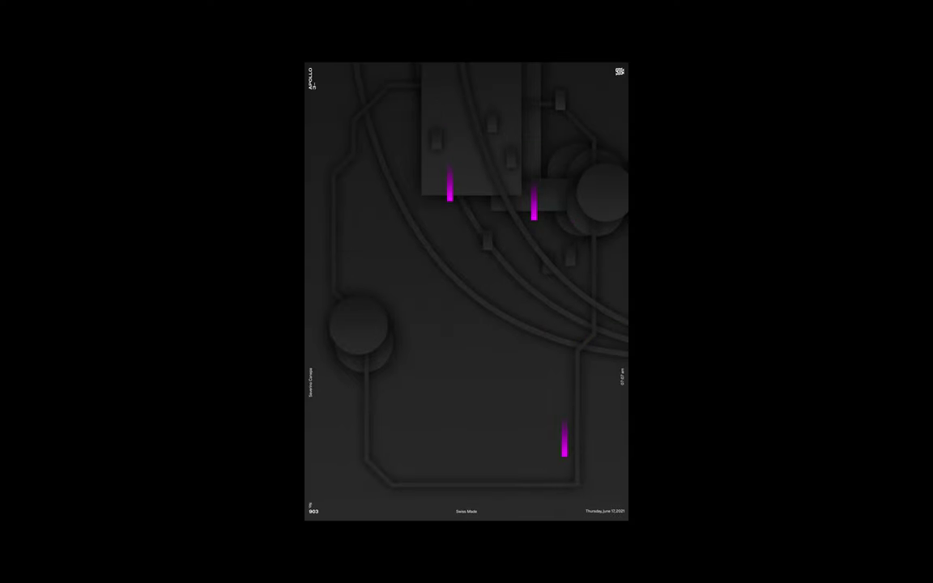